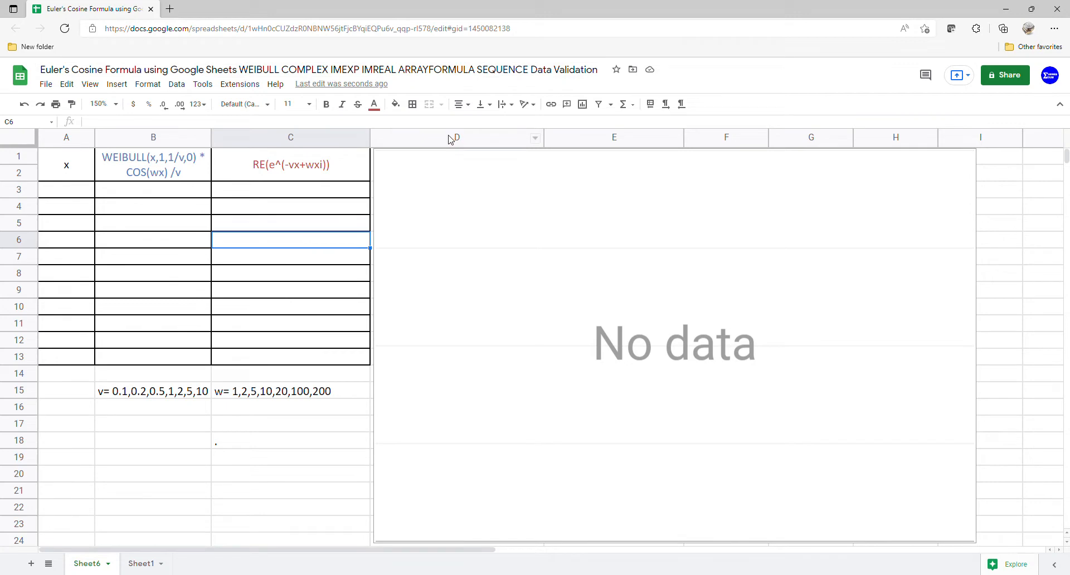
Start a data validation rule for cell B16 with the criteria List of items.
left_click(163, 410)
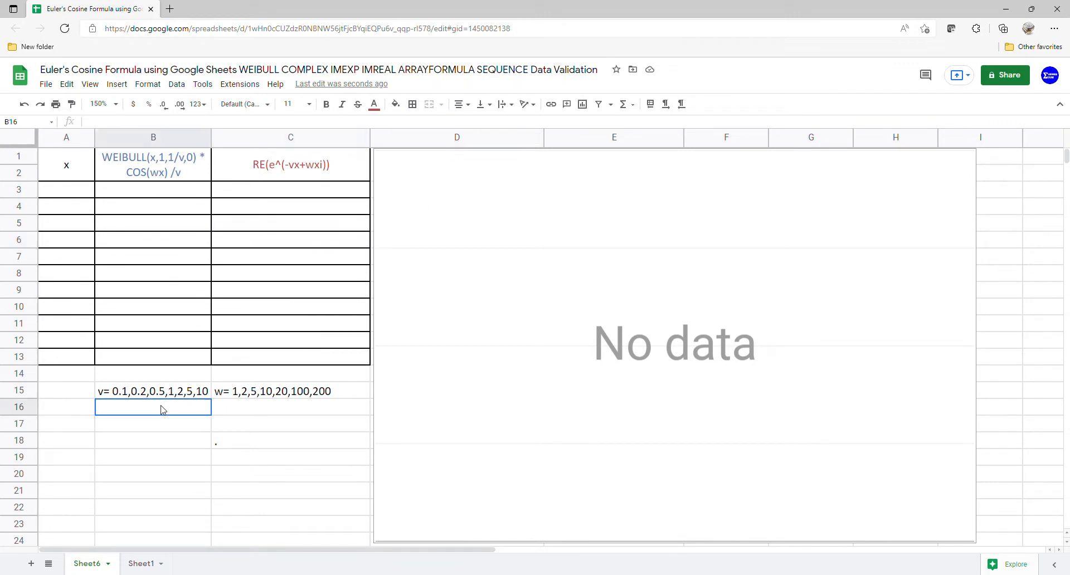
key("ctrl+b")
left_click(176, 85)
left_click(186, 293)
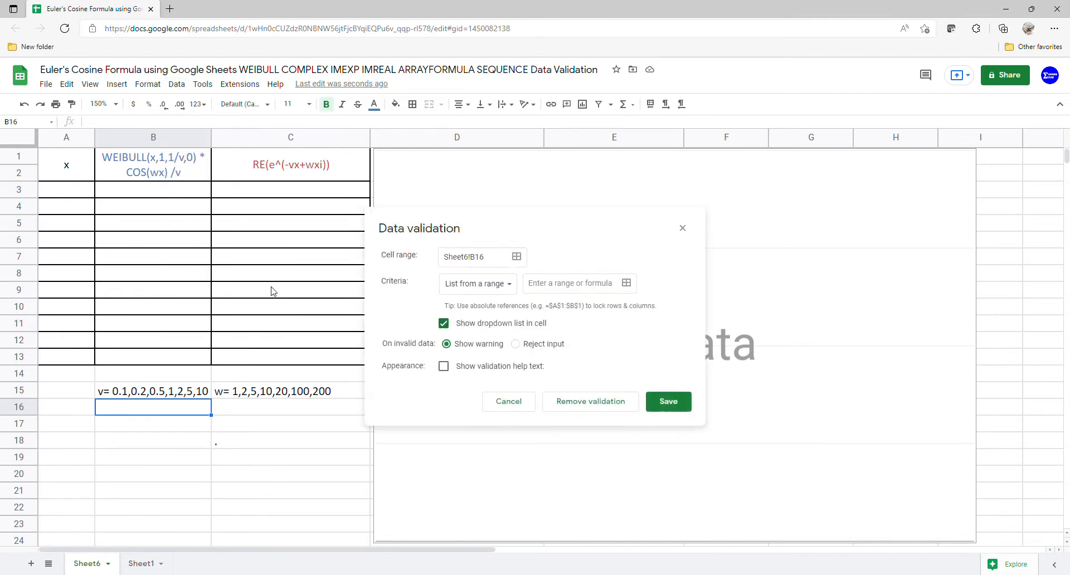
left_click(479, 292)
left_click(482, 305)
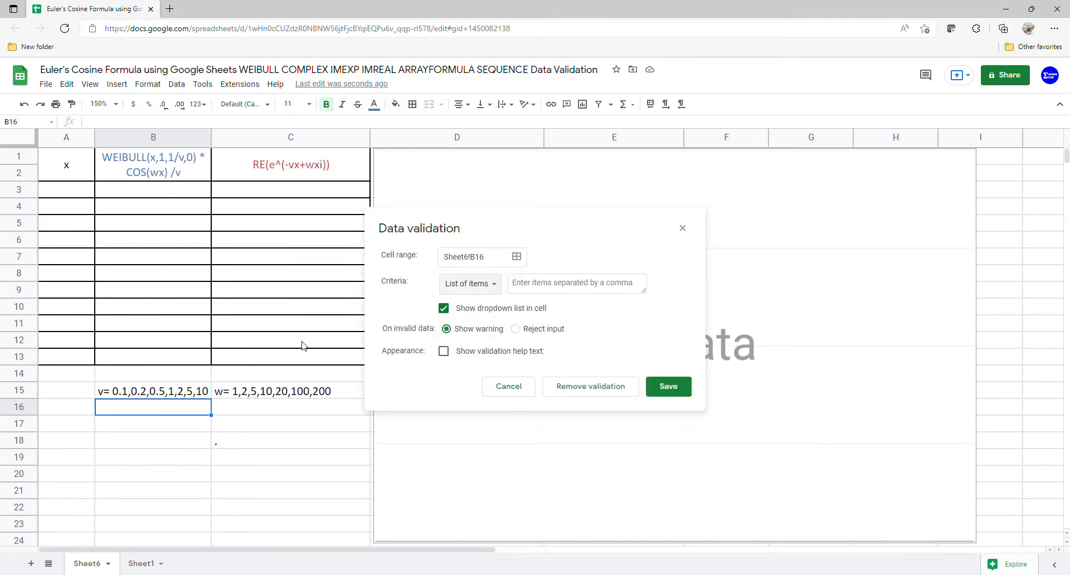
Save B16's validation list with the v values 0.1,0.2,0.5,1,2,5,10 copied from B15, and choose 0.1 in its dropdown.
left_click(206, 395)
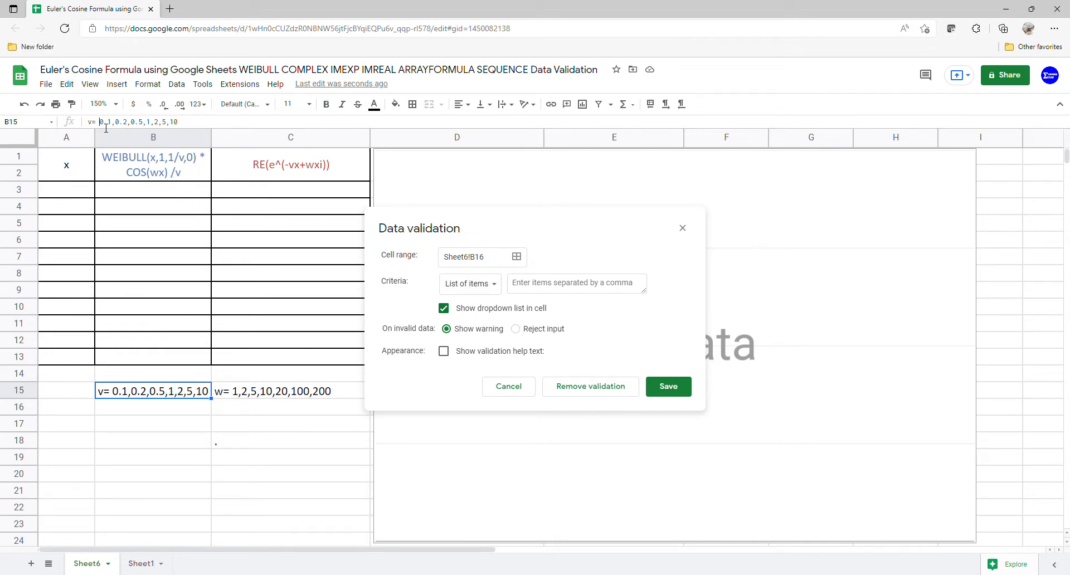
left_click_drag(100, 123, 183, 124)
key("ctrl+c")
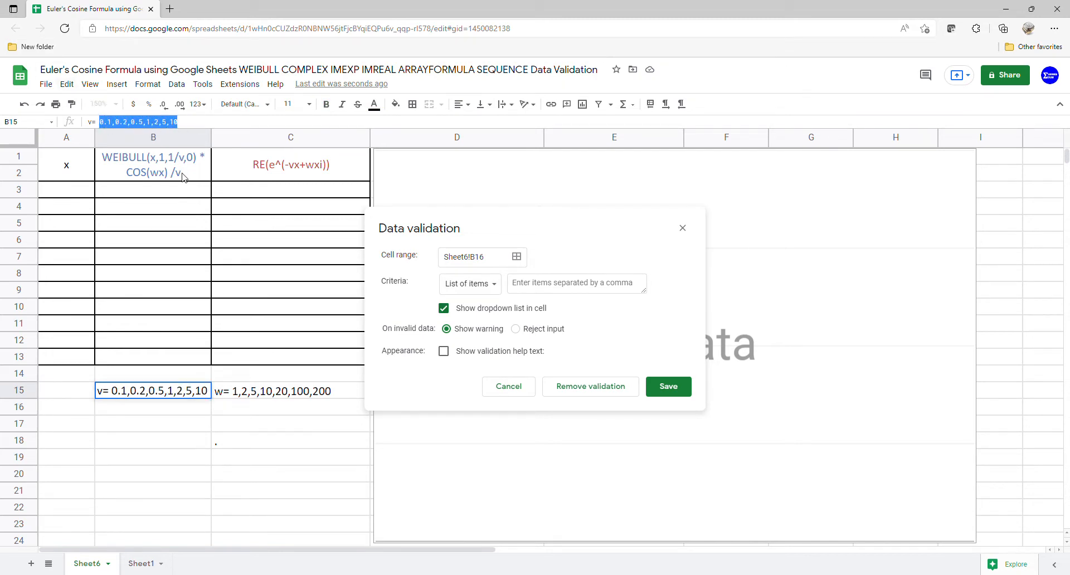
left_click(536, 286)
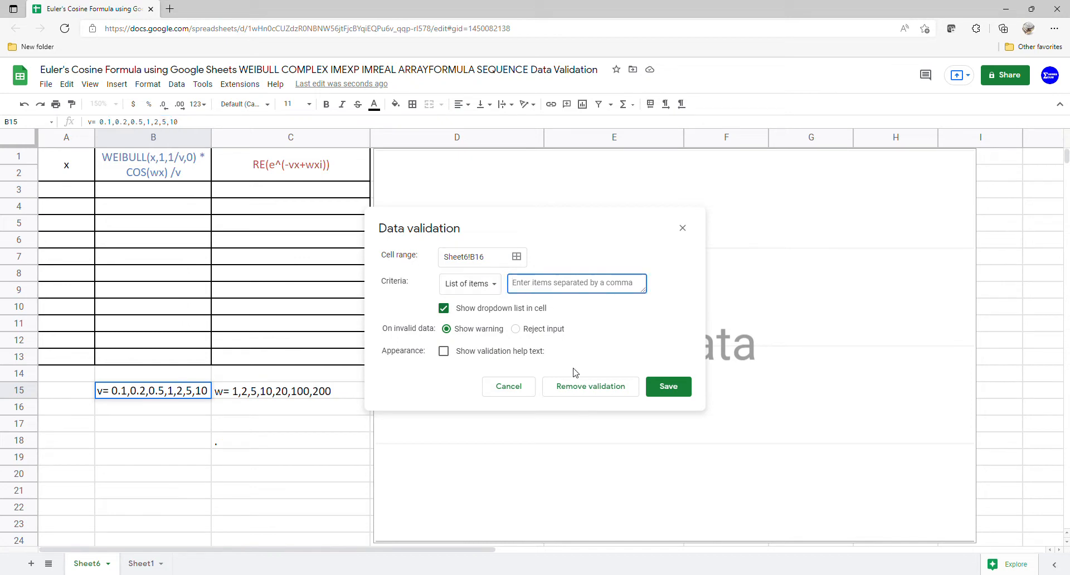
key("ctrl+v")
left_click(666, 388)
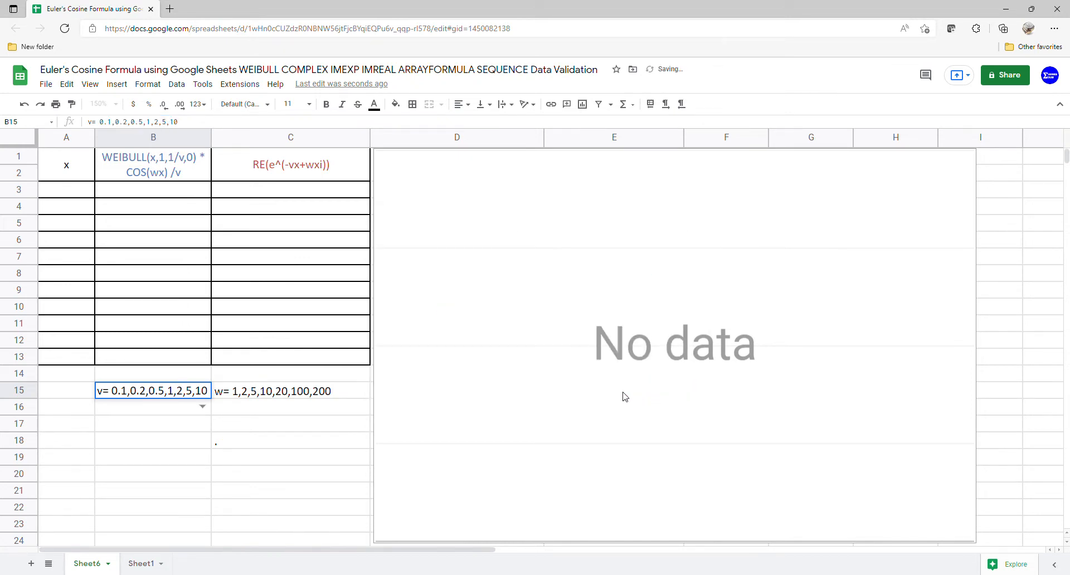
left_click(205, 411)
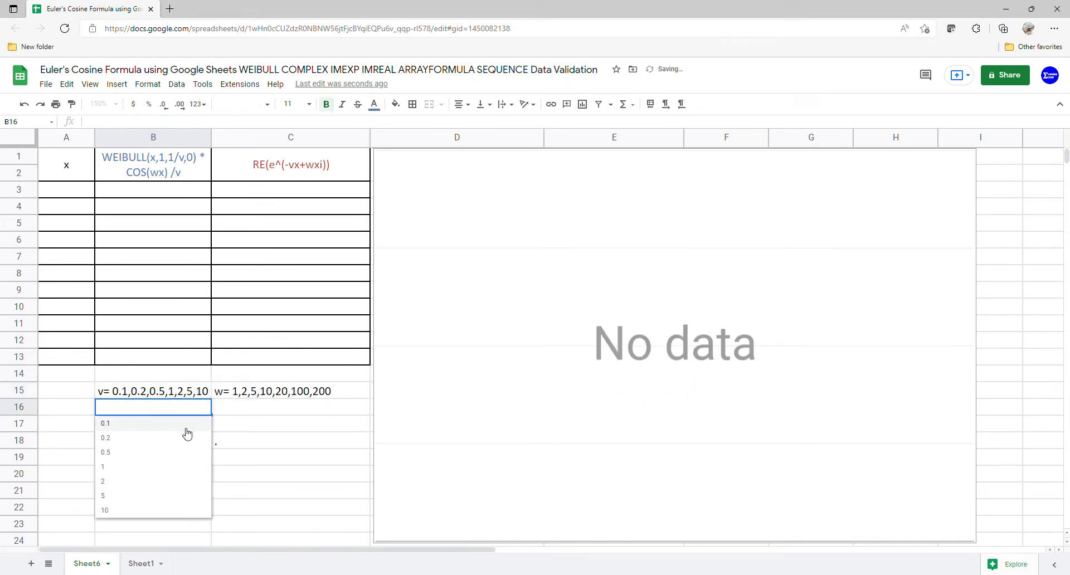
left_click(185, 425)
Start a data validation rule for cell C16 with the criteria List of items.
left_click(266, 412)
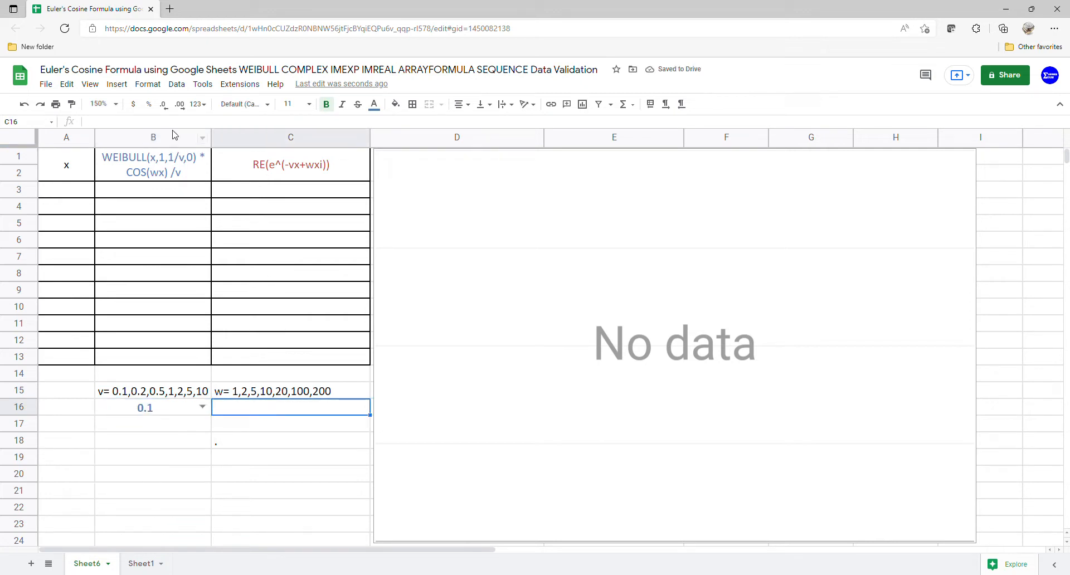
left_click(180, 88)
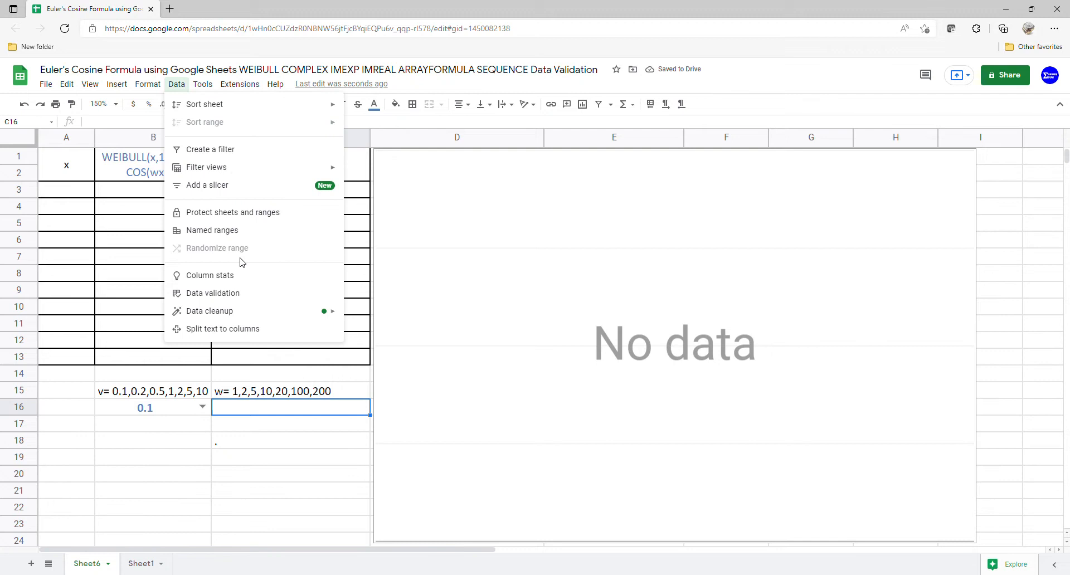
left_click(246, 291)
left_click(508, 287)
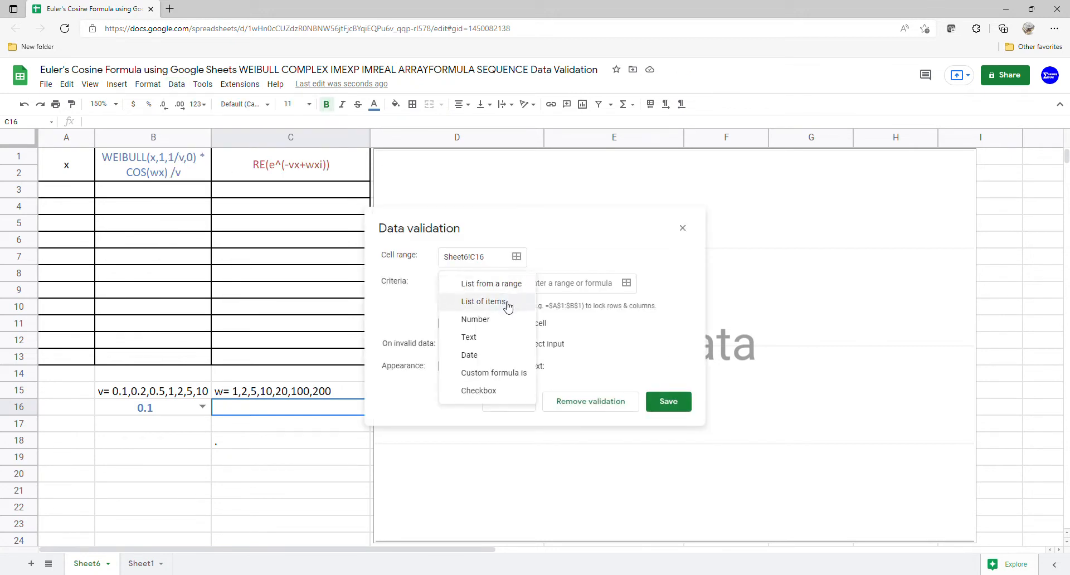
left_click(507, 304)
left_click(530, 294)
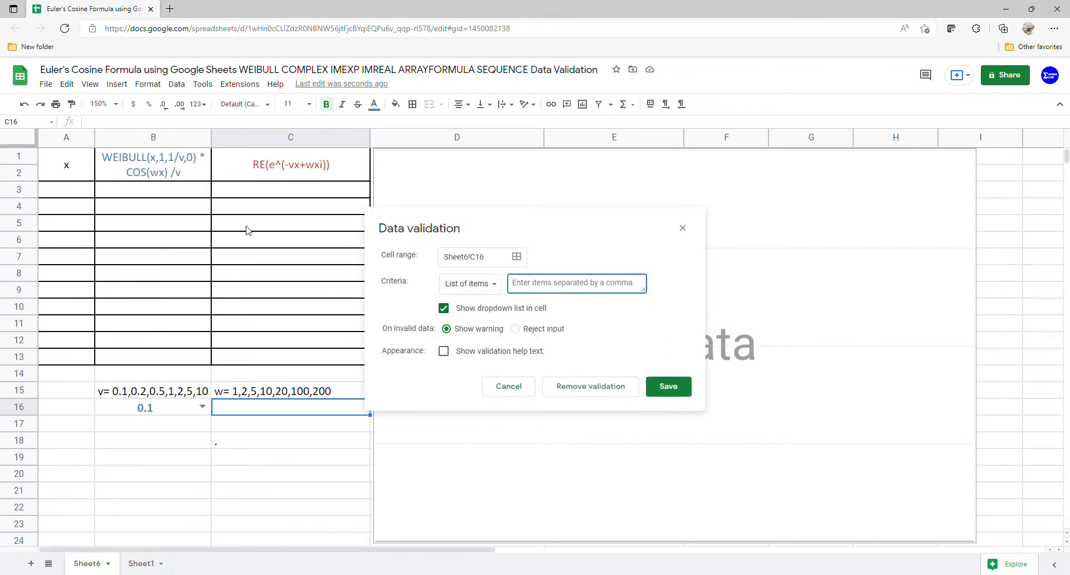
Save C16's validation list with the w values 1,2,5,10,20,100,200 copied from C15, and choose 1 in its dropdown.
left_click(248, 394)
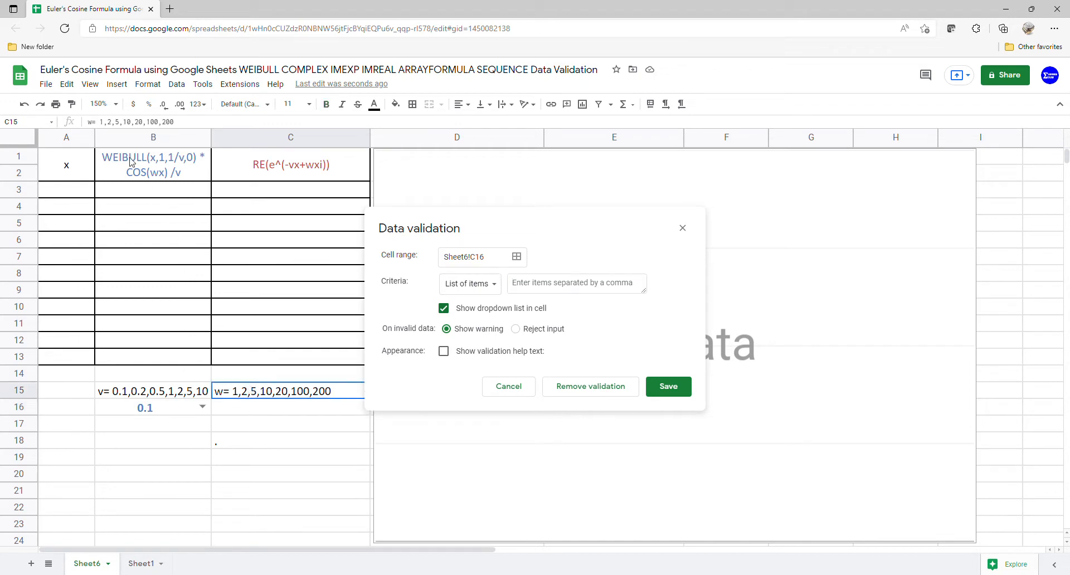
left_click_drag(101, 122, 158, 129)
key("ctrl+c")
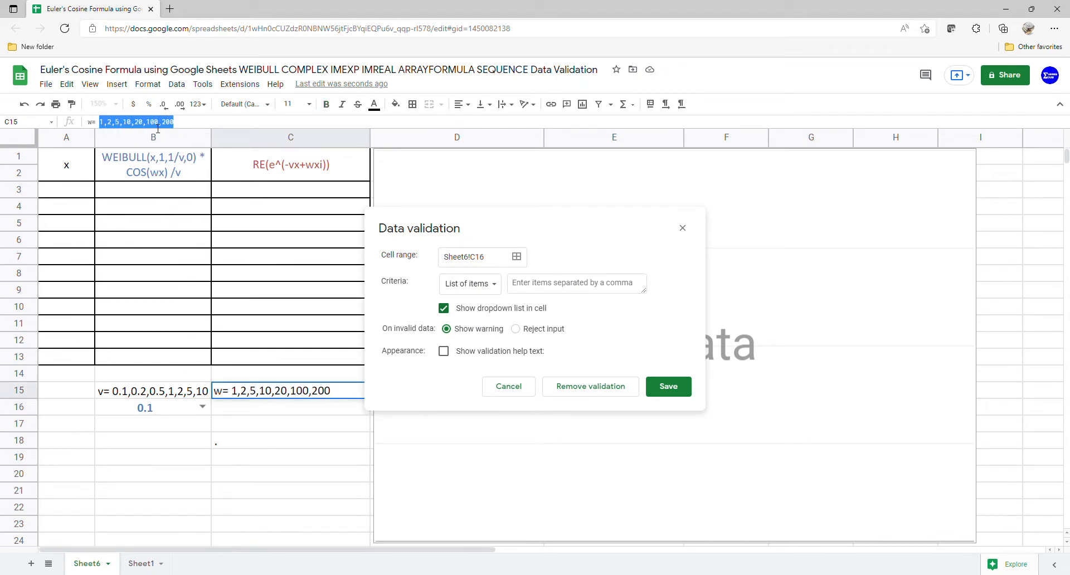
left_click(519, 288)
key("ctrl+v")
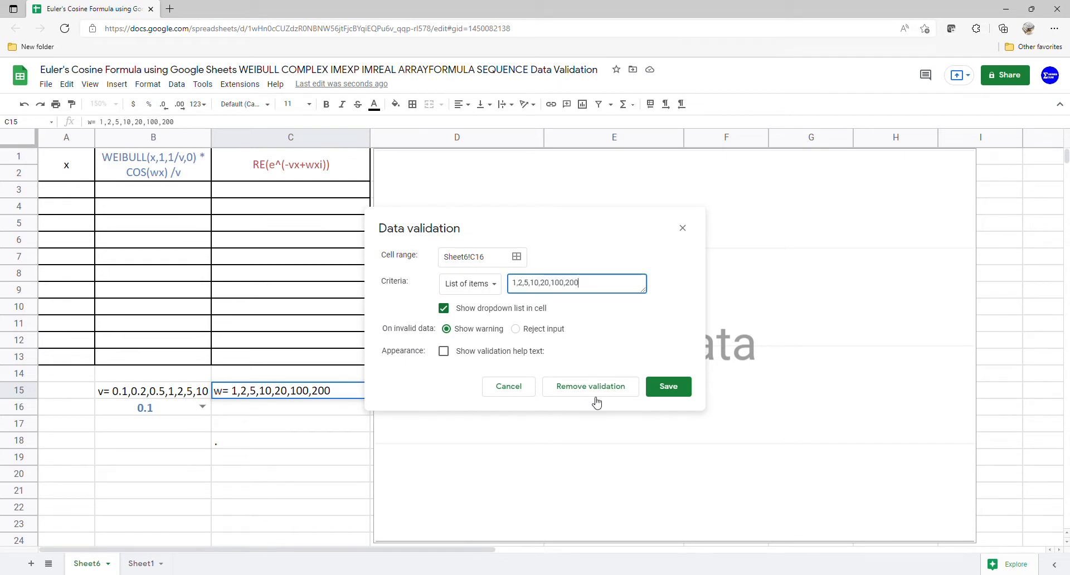
left_click(690, 396)
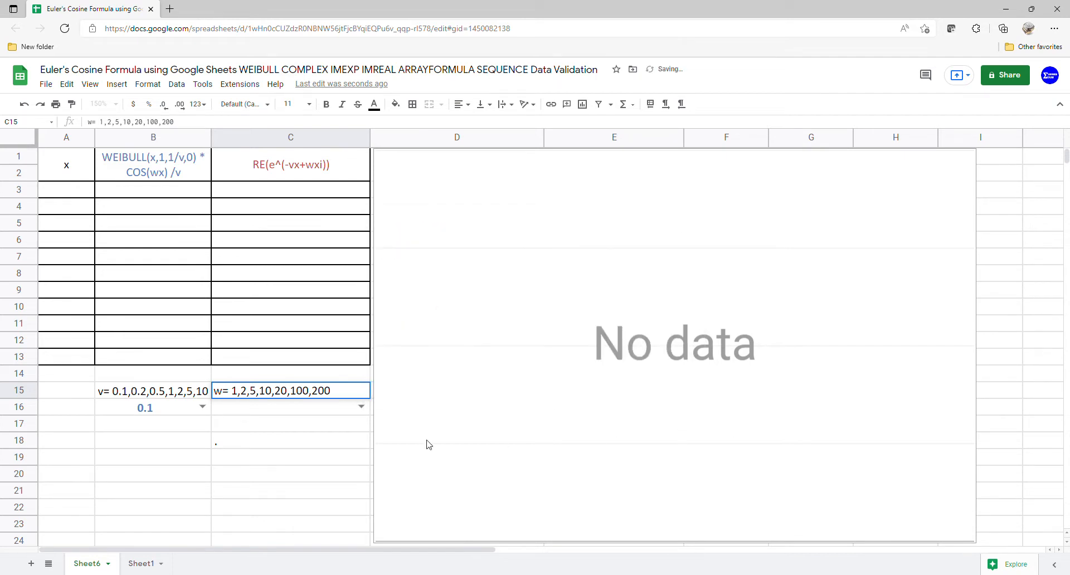
left_click(361, 409)
left_click(326, 430)
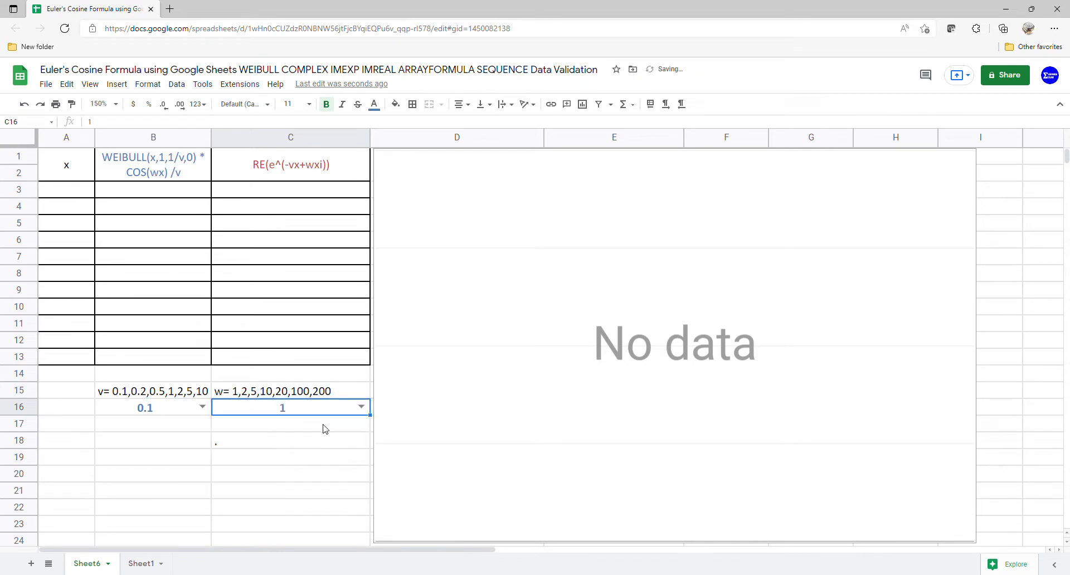
left_click(306, 442)
Copy the dropdown cells B16:C16 to B17:C17 and set the copied cells' text to the custom red colour.
left_click_drag(174, 415, 258, 412)
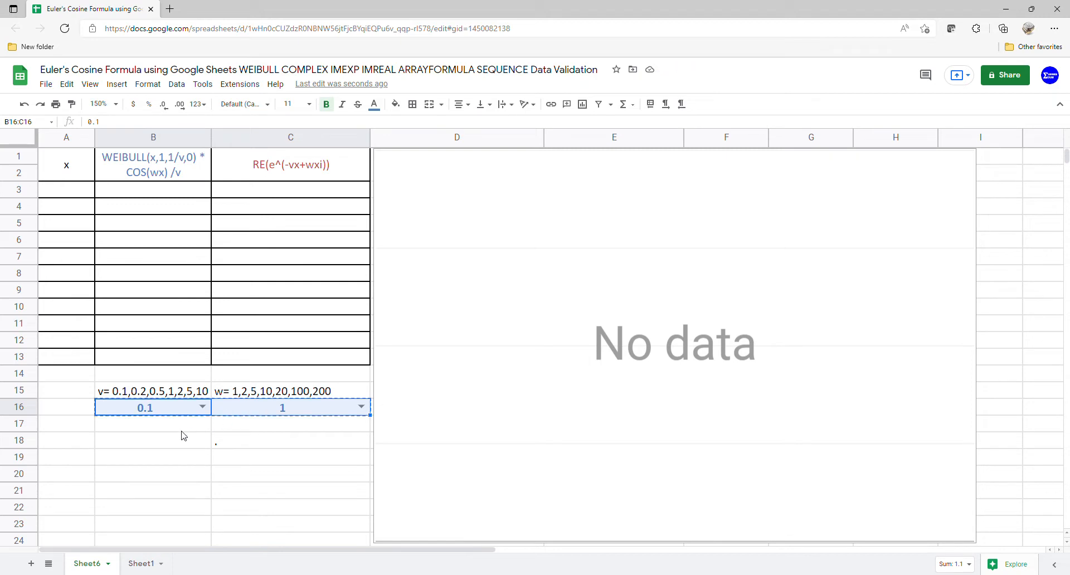
key("ctrl+c")
left_click_drag(181, 432, 238, 433)
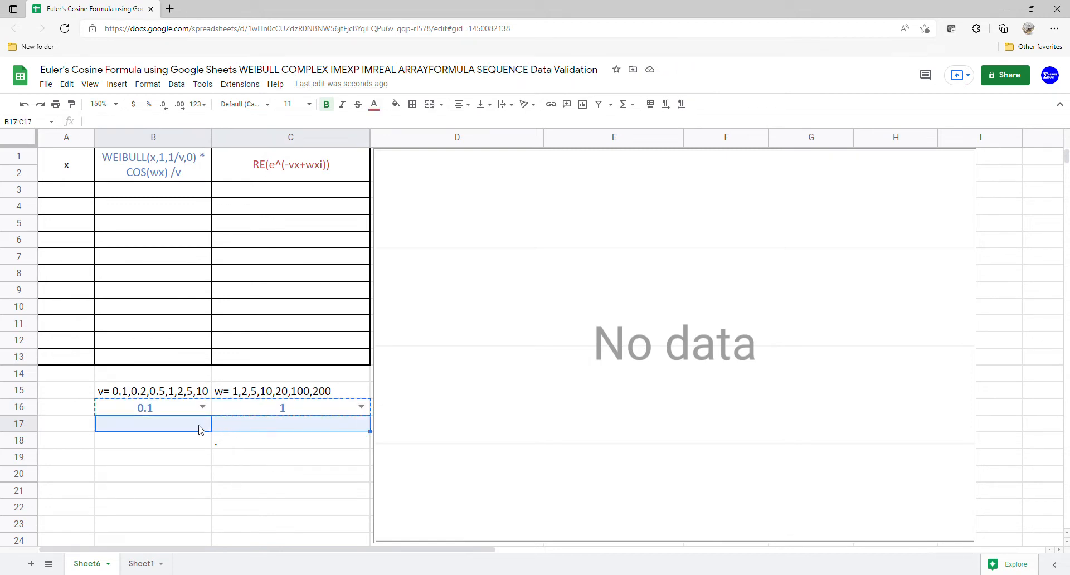
key("ctrl+v")
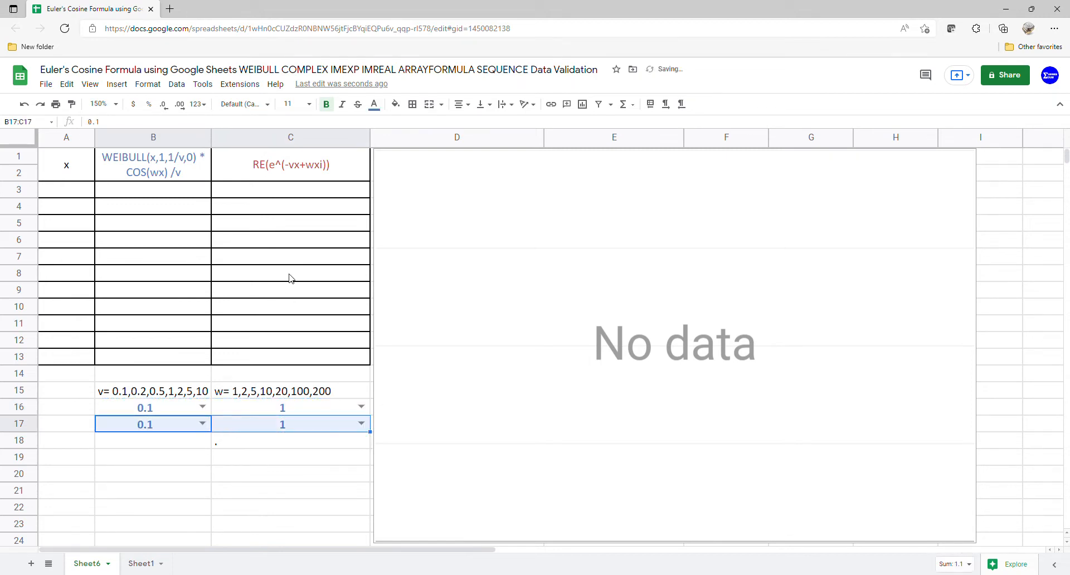
left_click(375, 106)
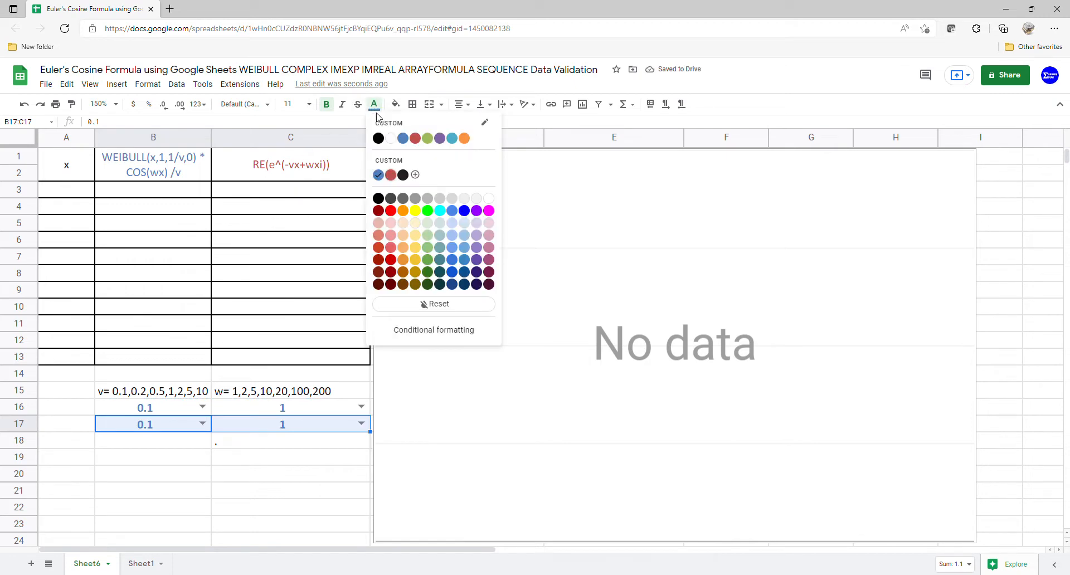
left_click(391, 185)
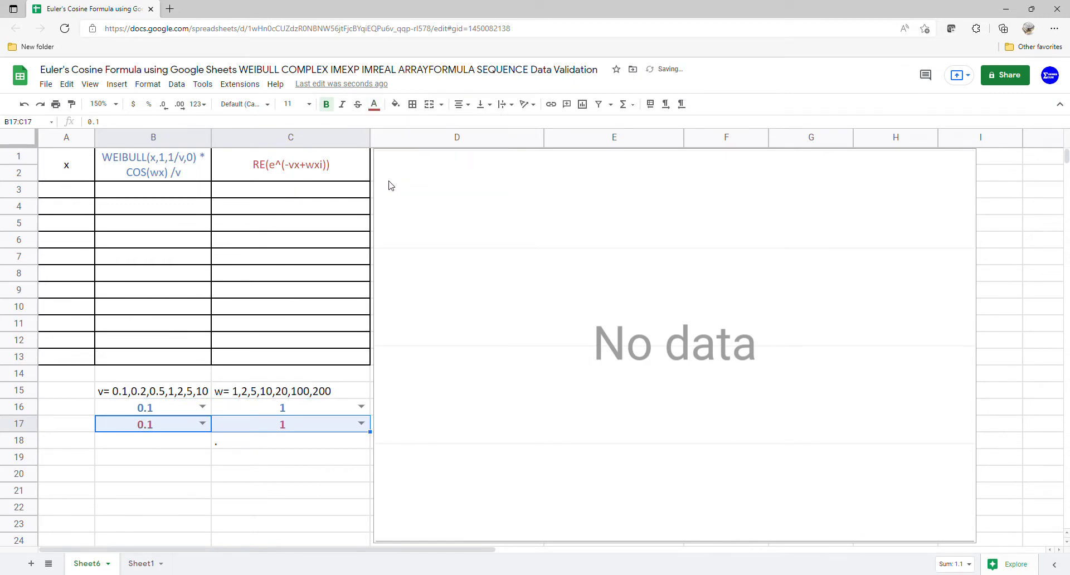
left_click(178, 442)
Generate the x values in column A by entering =SEQUENCE(10+1,1,0,1) in cell A3.
left_click(79, 199)
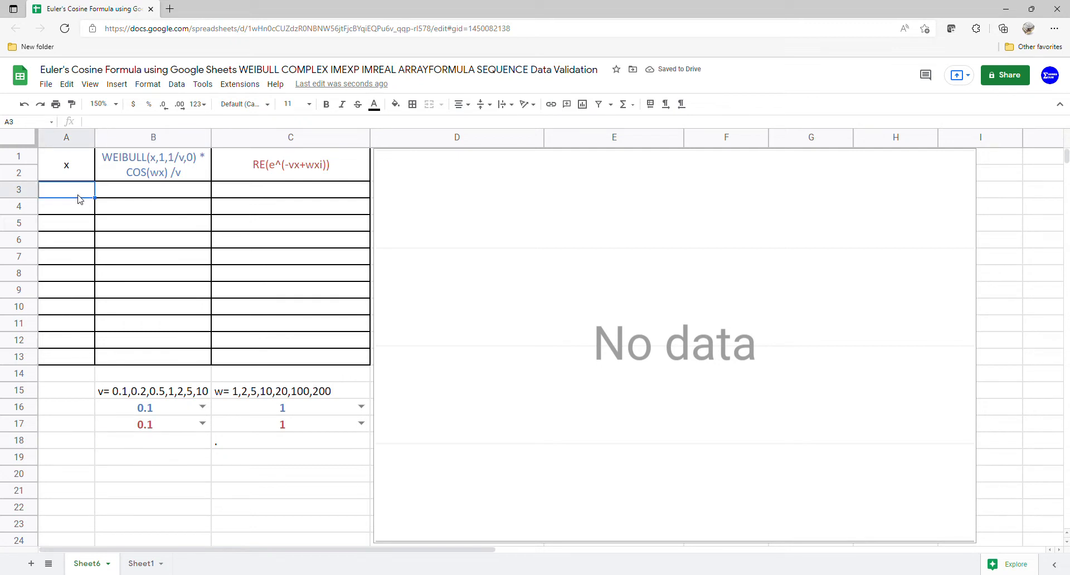
type("=se")
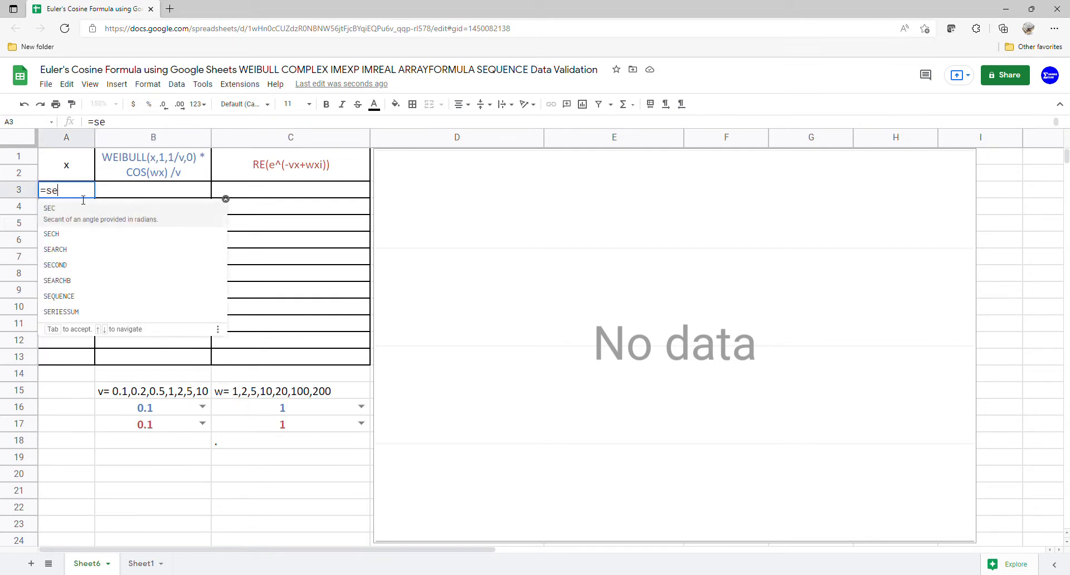
type("q")
key("Tab")
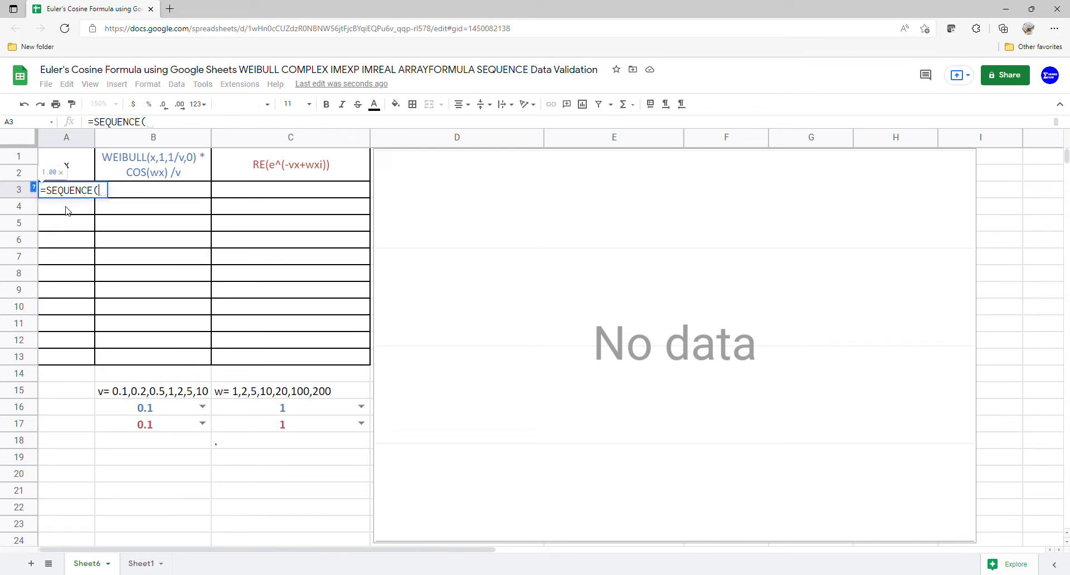
type("10+1")
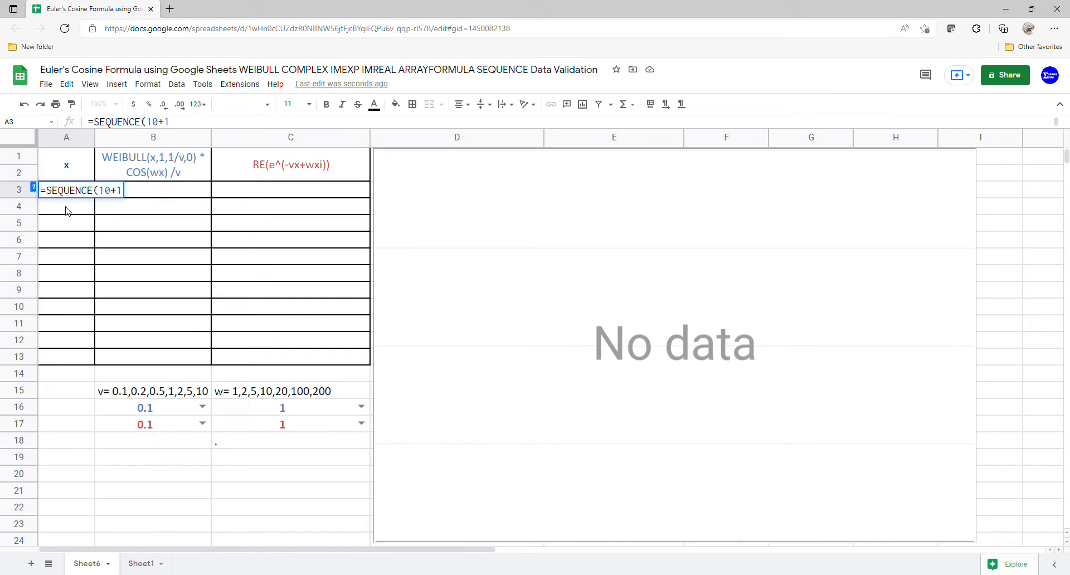
type(",")
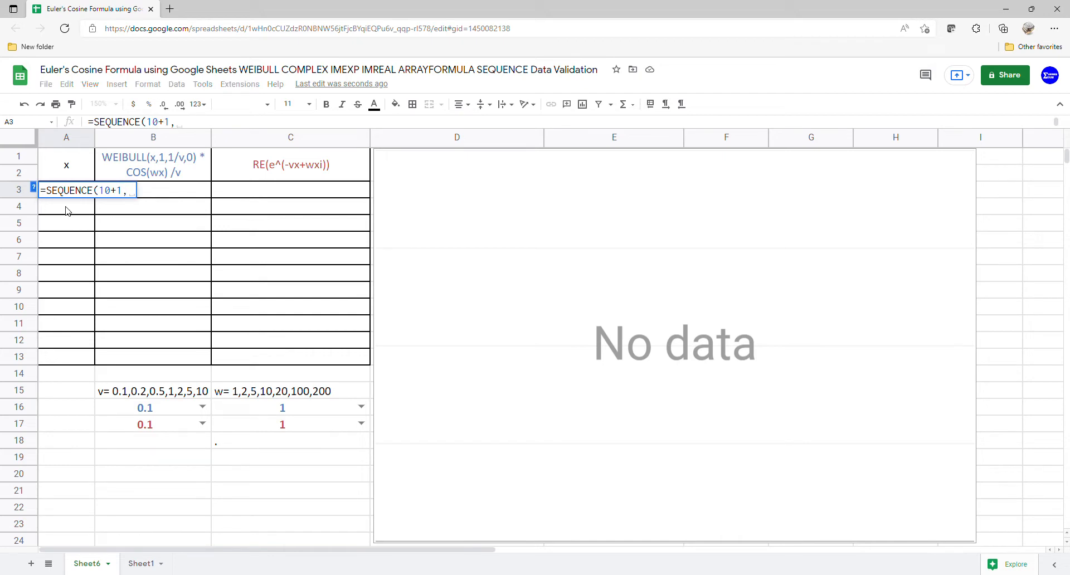
type("1,0,1")
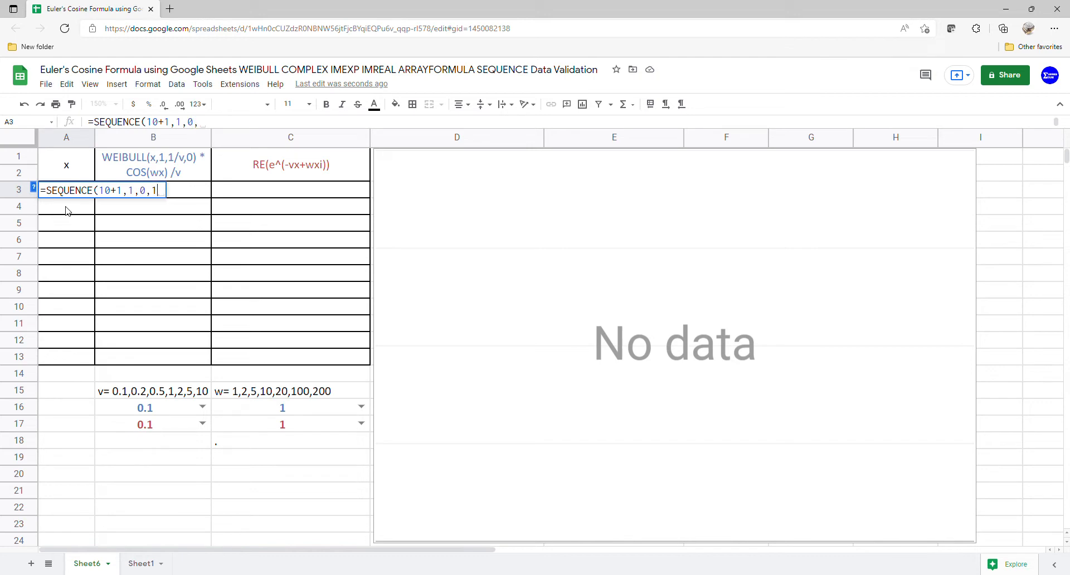
key("Return")
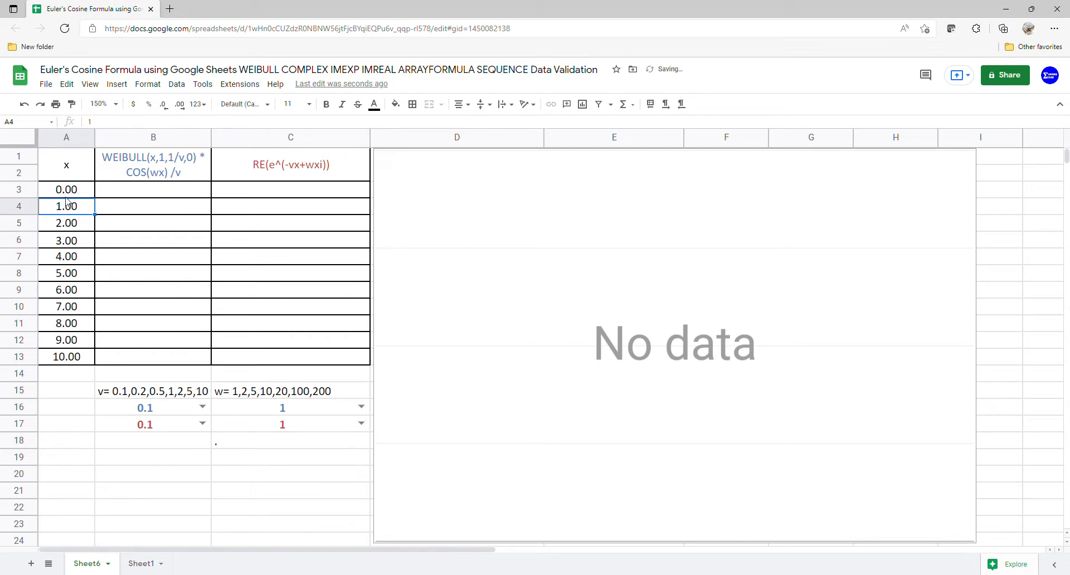
Divide the SEQUENCE formula in cell A3 by the w value in C16.
left_click(75, 191)
left_click(176, 122)
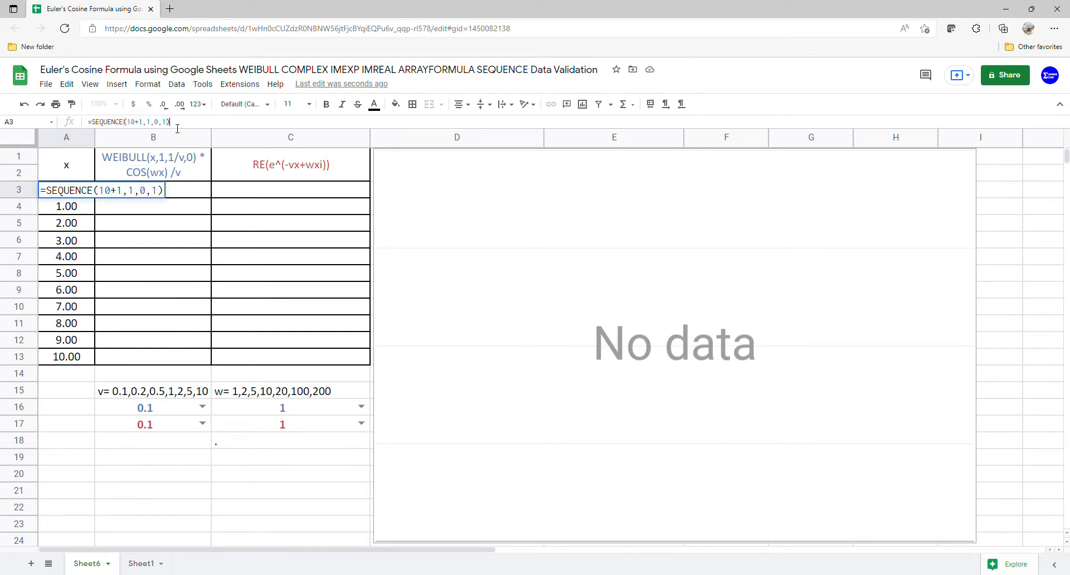
type("/")
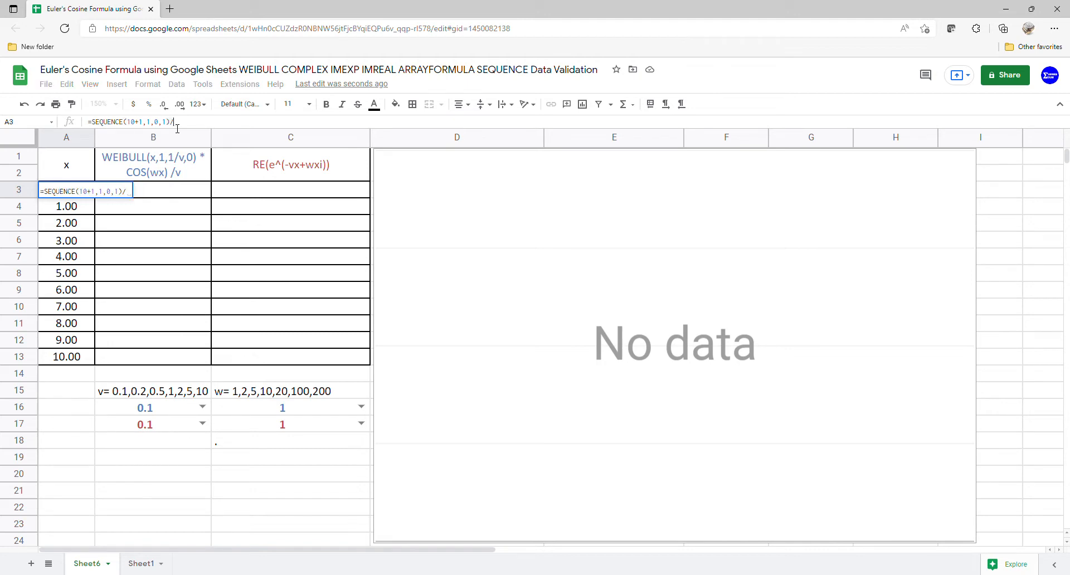
left_click(268, 408)
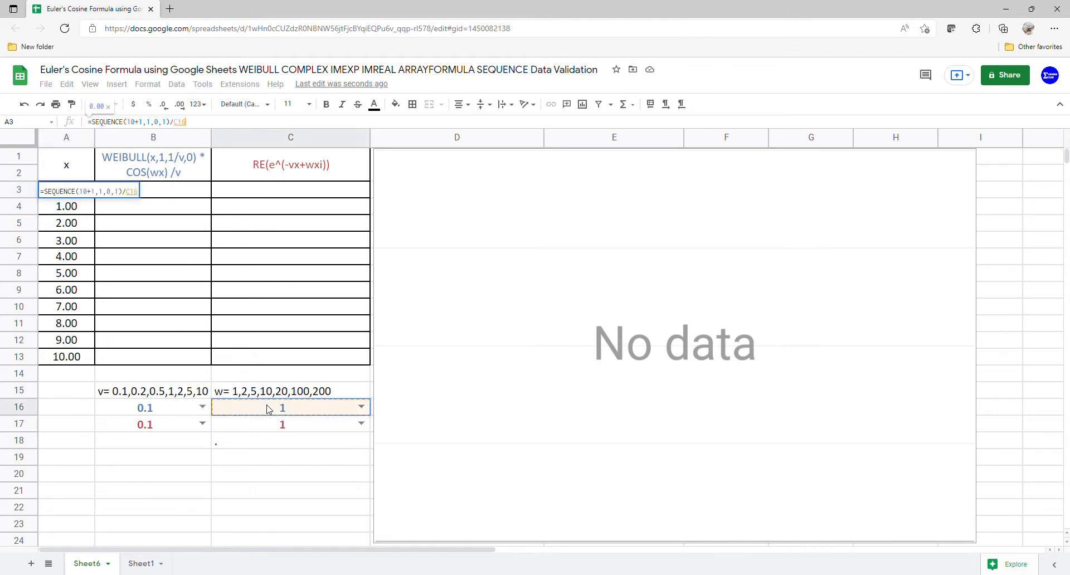
key("Return")
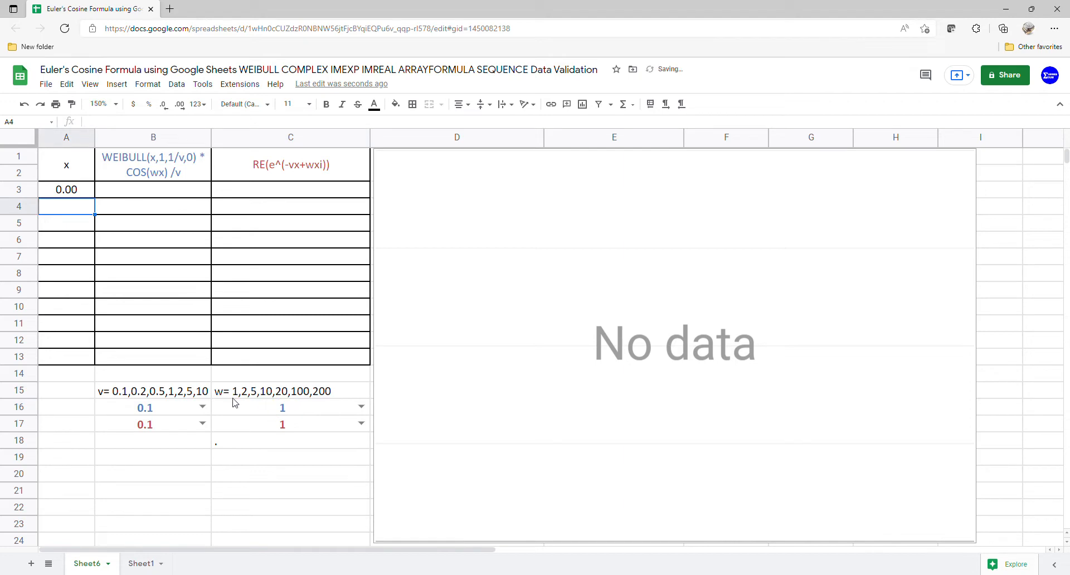
Wrap the SEQUENCE formula in cell A3 in ARRAYFORMULA, making it =ARRAYFORMULA(SEQUENCE(10+1,1,0,1)/C16).
left_click(85, 193)
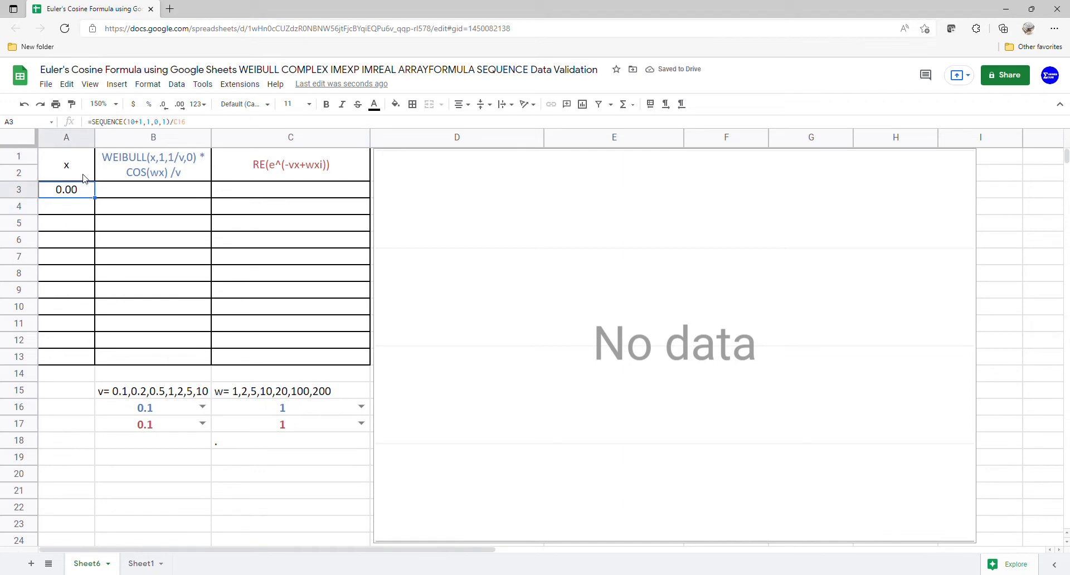
left_click(102, 123)
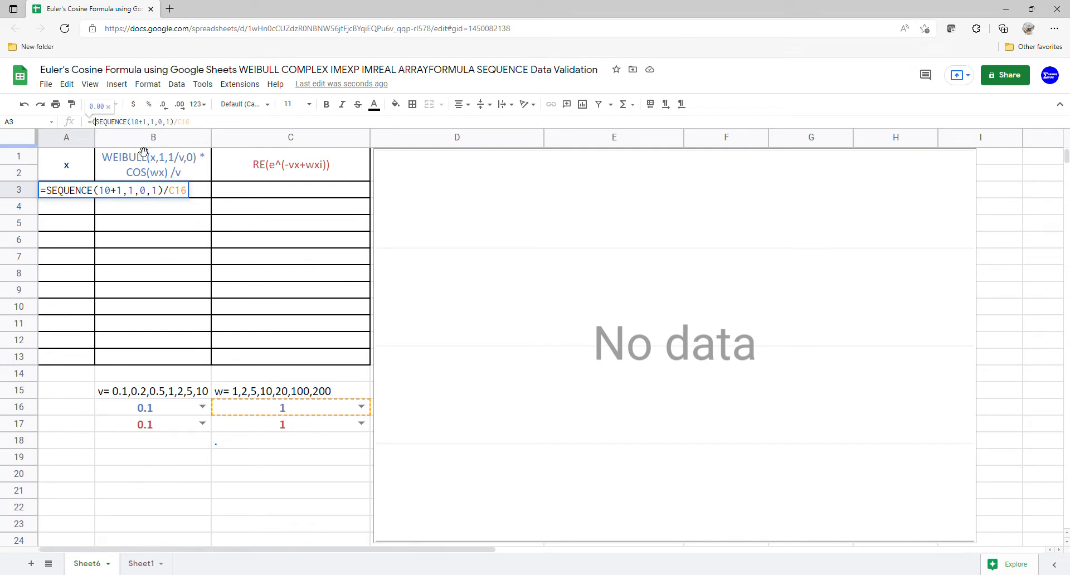
type("(")
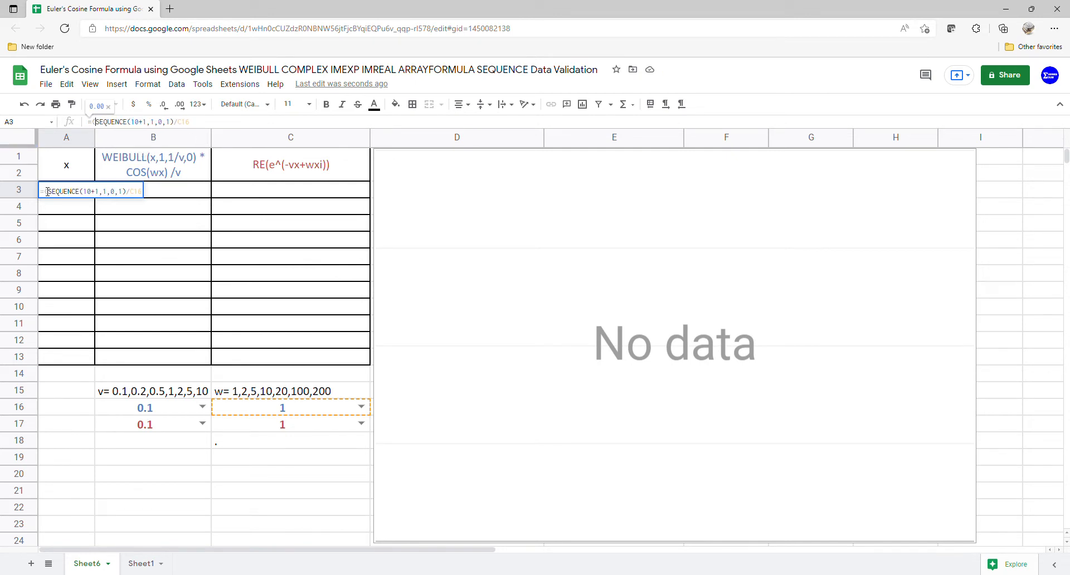
type("arr")
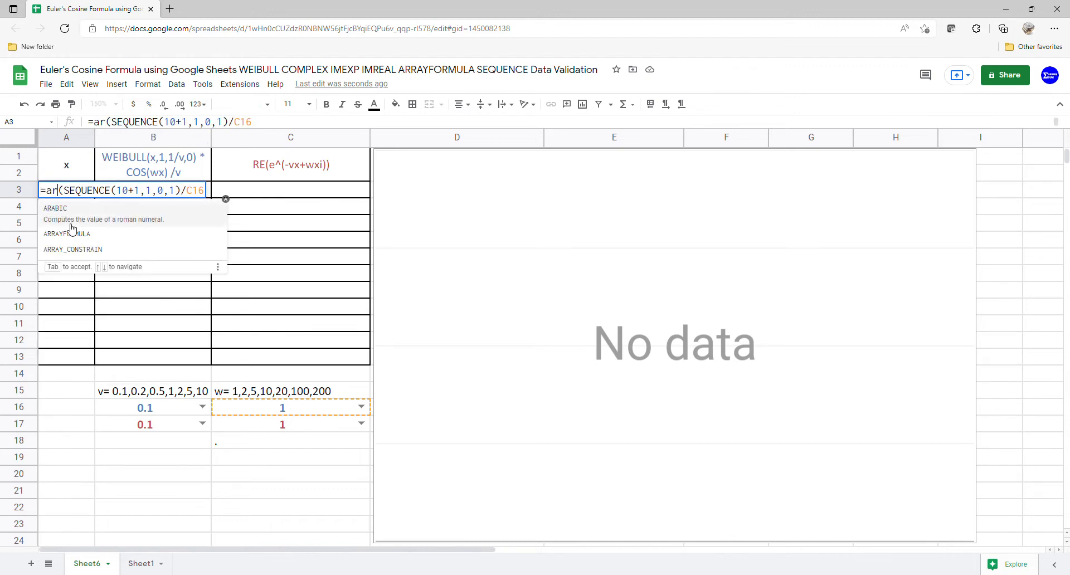
key("Tab")
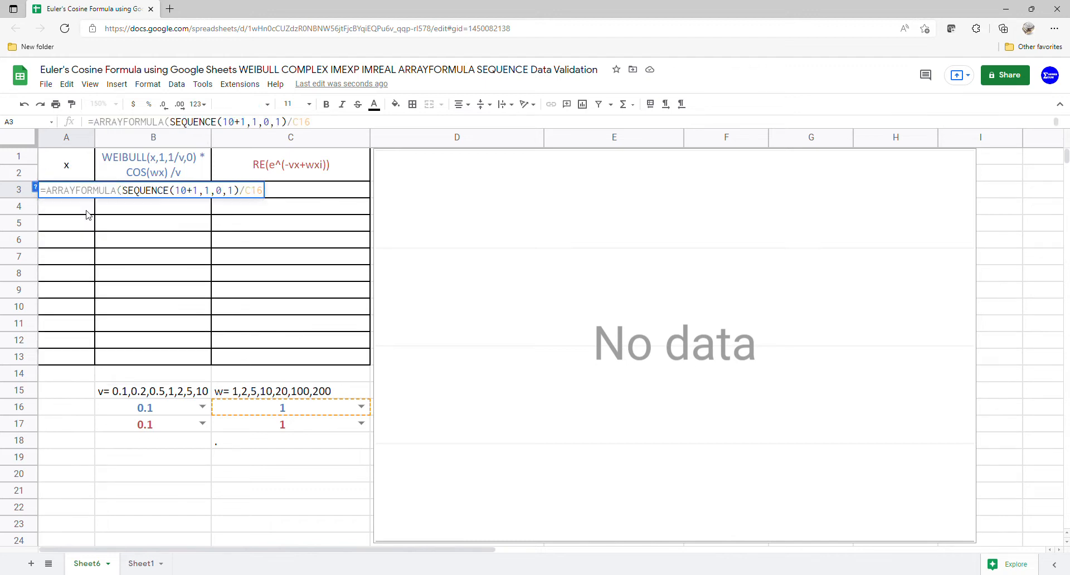
key("Return")
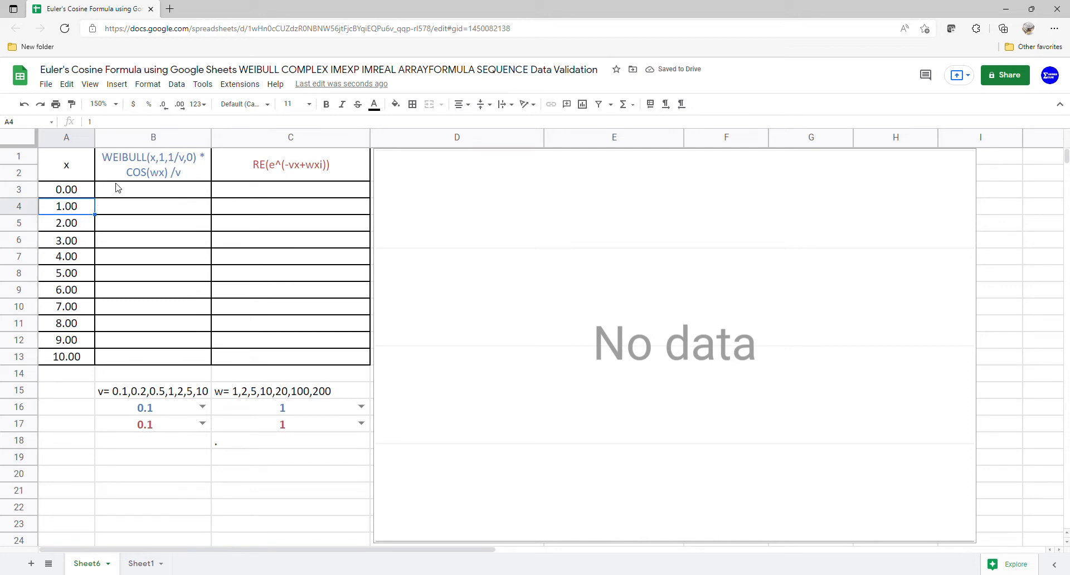
Start the formula in cell B3 with =ARRAYFORMULA(WEIBULL(A3:A13,1,1/B16,0), using the x range and the v value in B16.
left_click(151, 191)
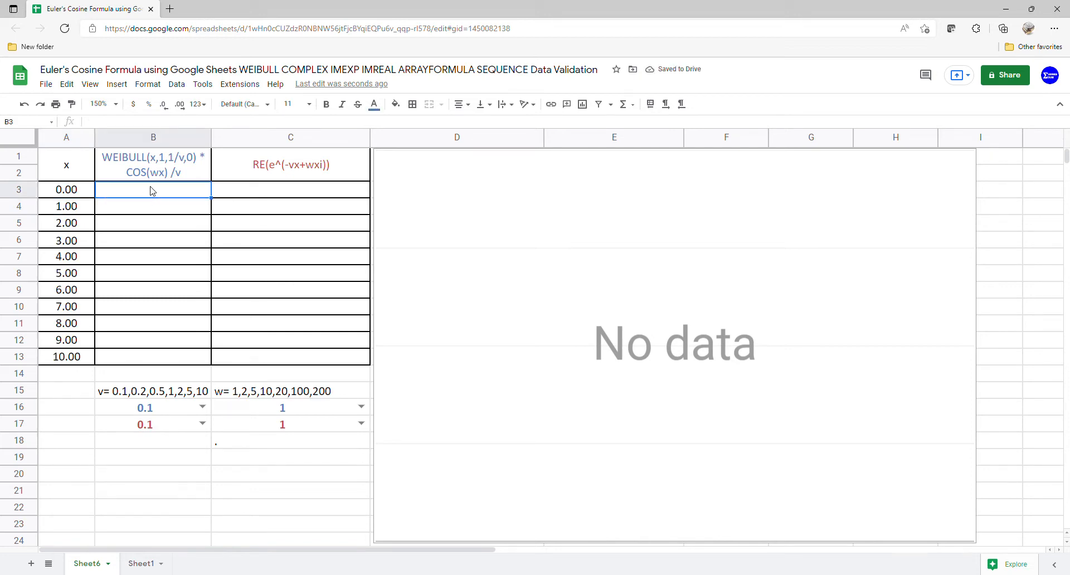
double_click(153, 191)
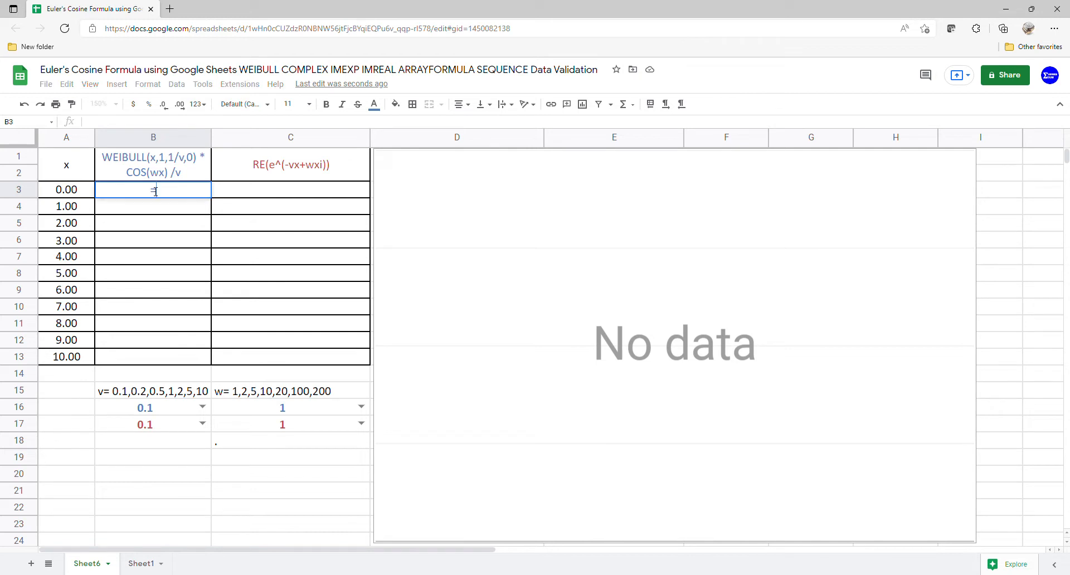
type("=ARRAYFORMULA(")
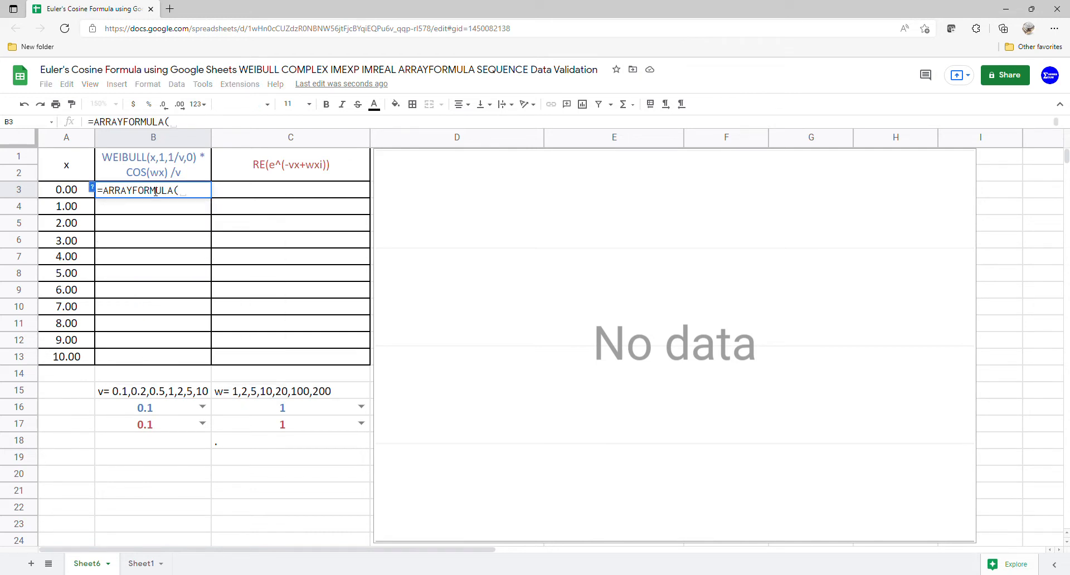
type("wei")
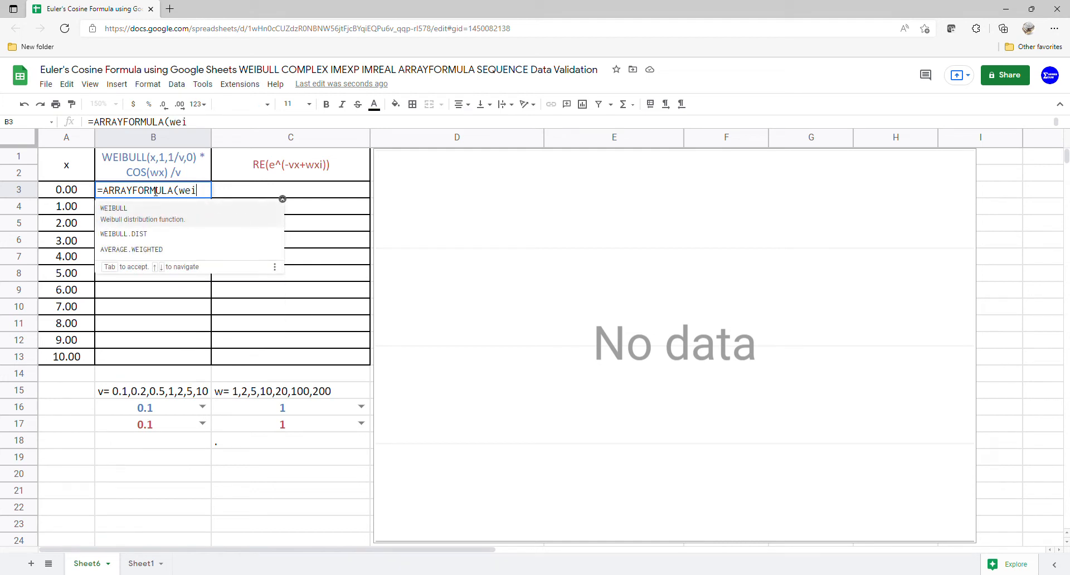
left_click(113, 210)
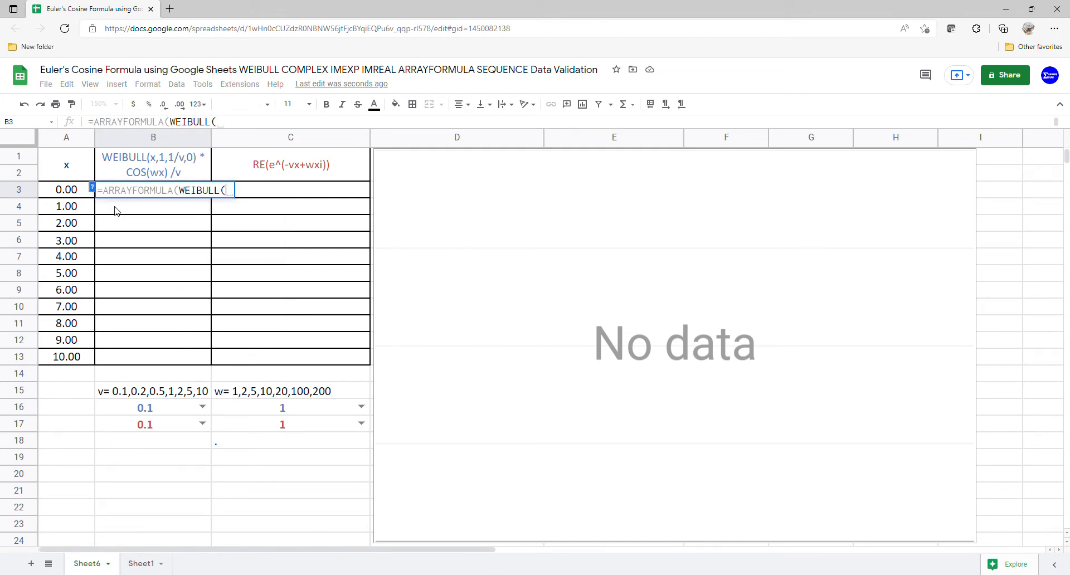
left_click_drag(69, 195, 68, 363)
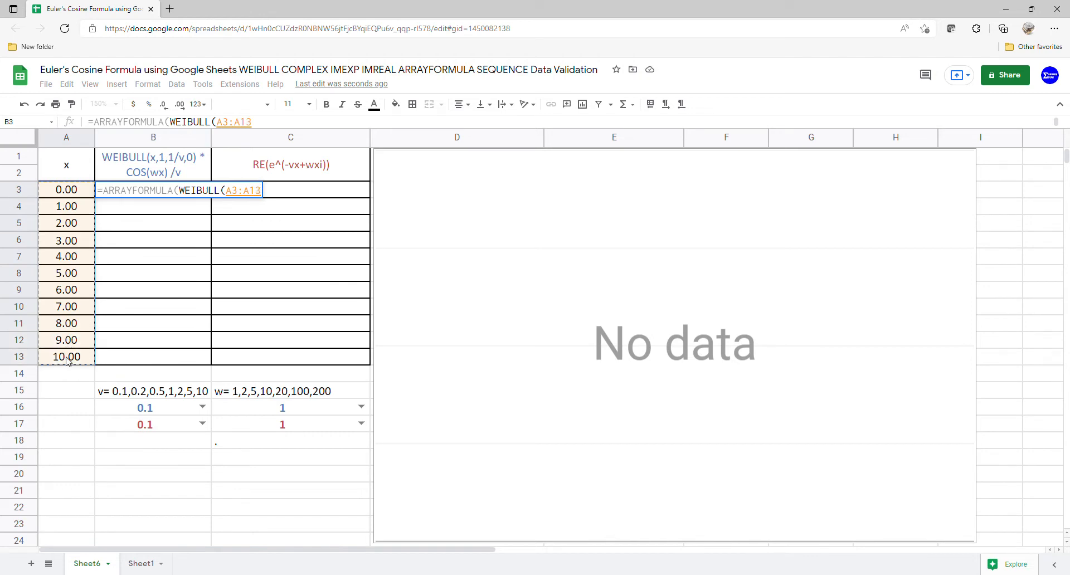
type(",1")
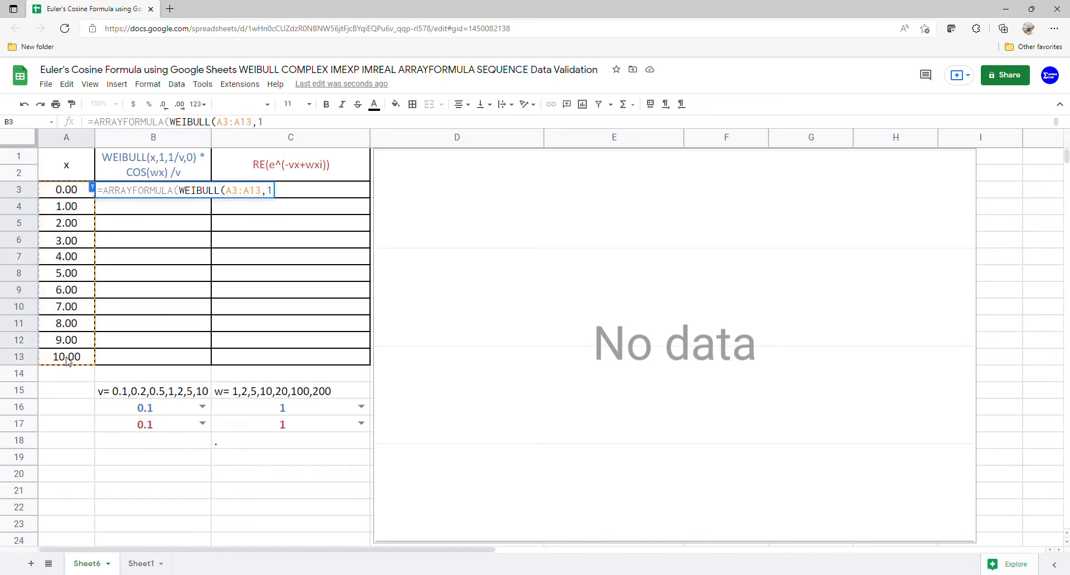
type(",")
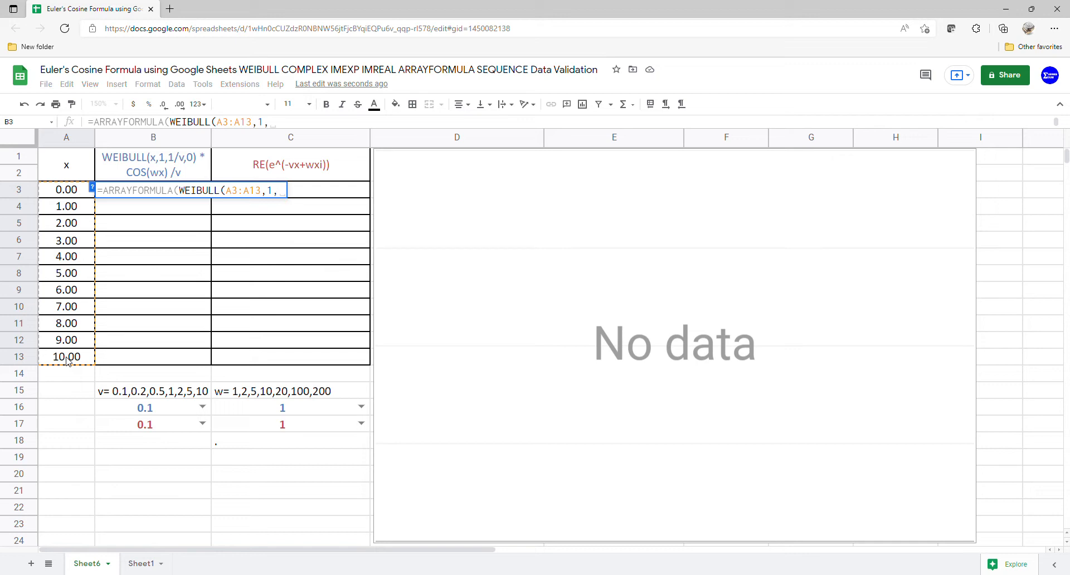
type("1/")
left_click(191, 414)
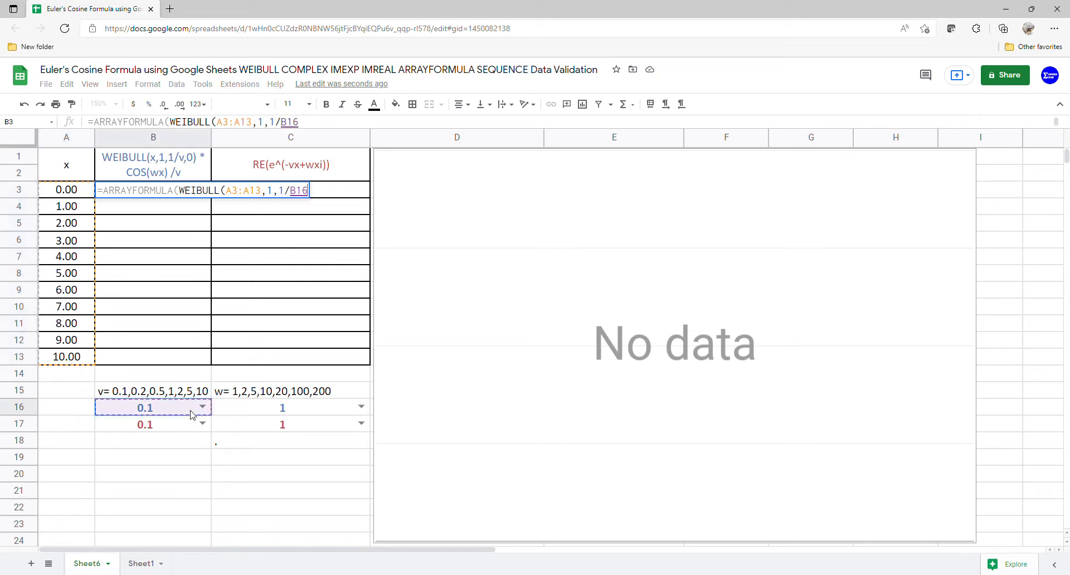
type(",0")
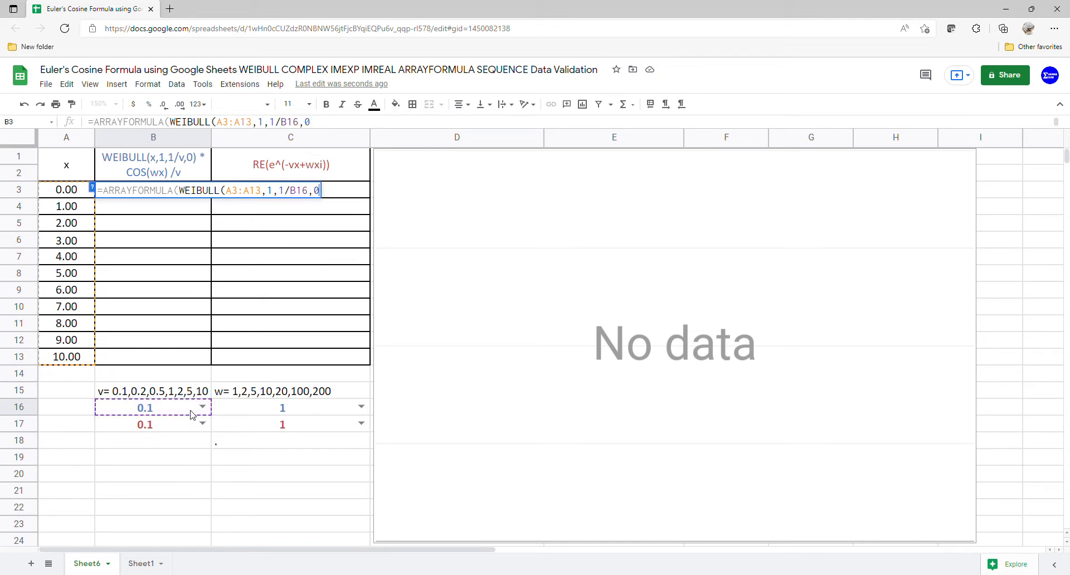
type(")")
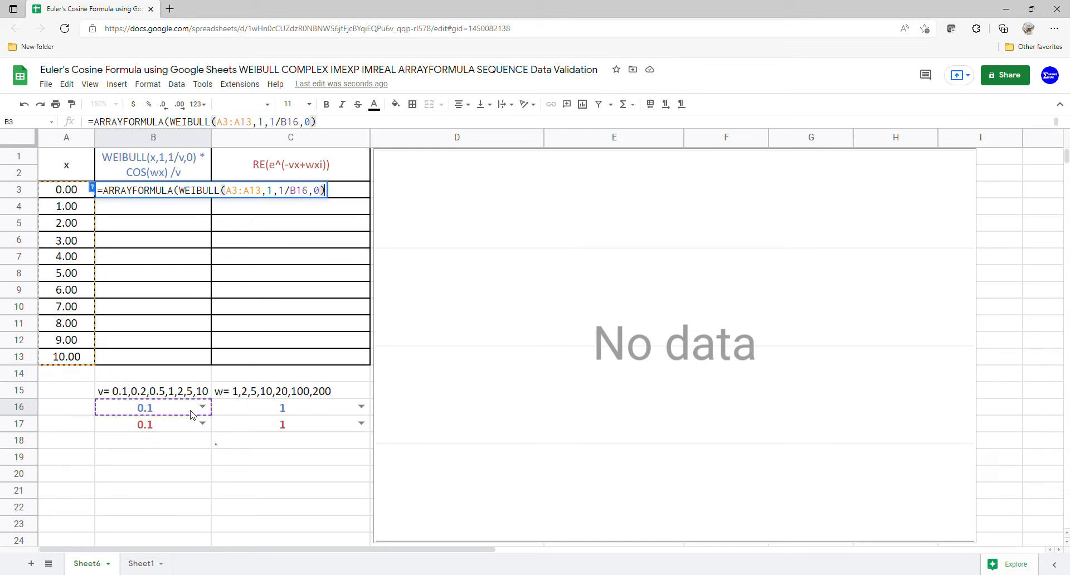
Complete the B3 formula by multiplying the WEIBULL term by COS(C16*A3:A13) and dividing by B16.
type("*")
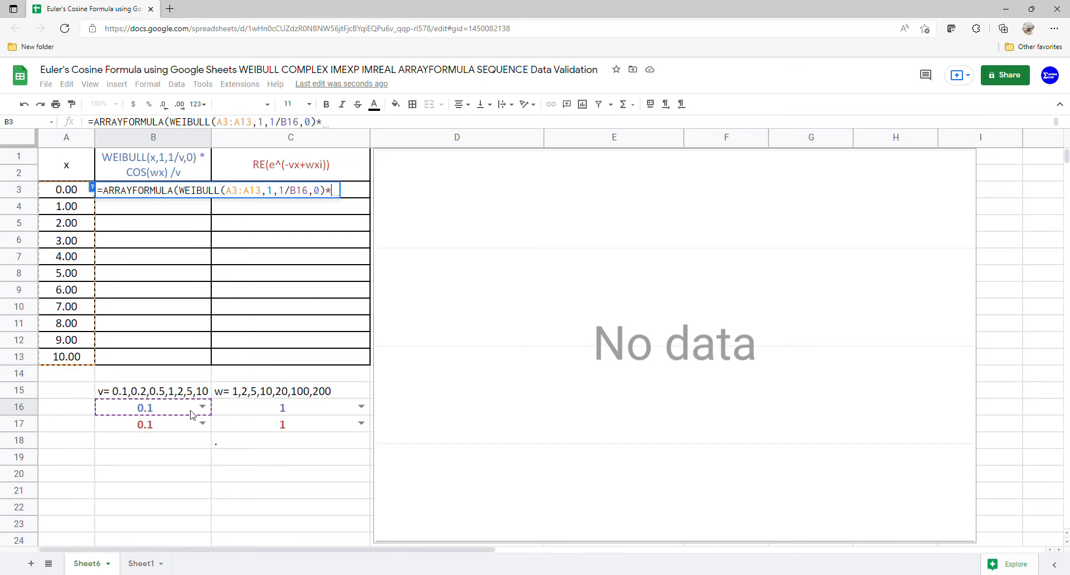
type("cos")
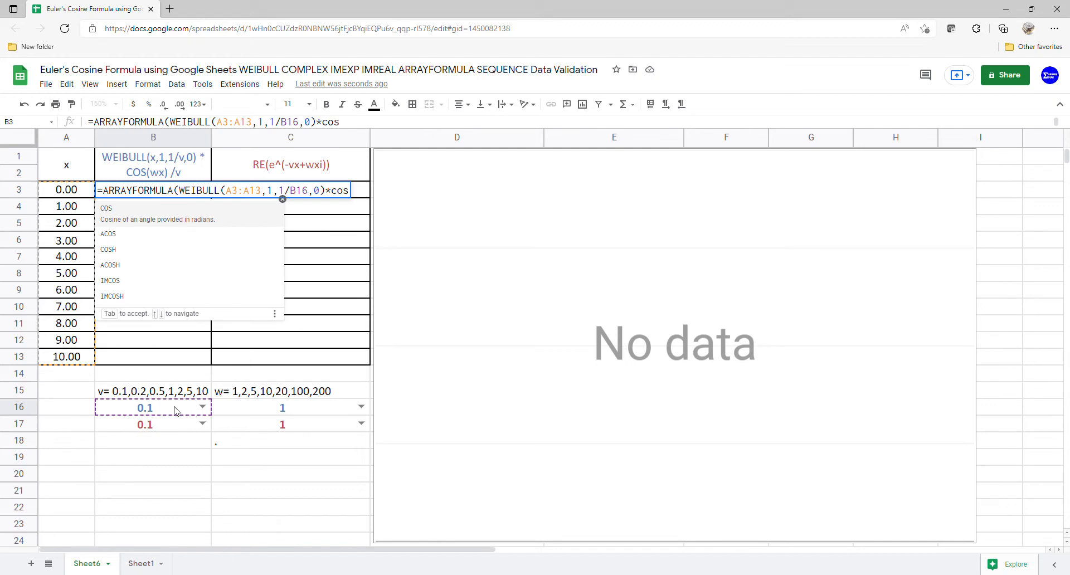
left_click(142, 219)
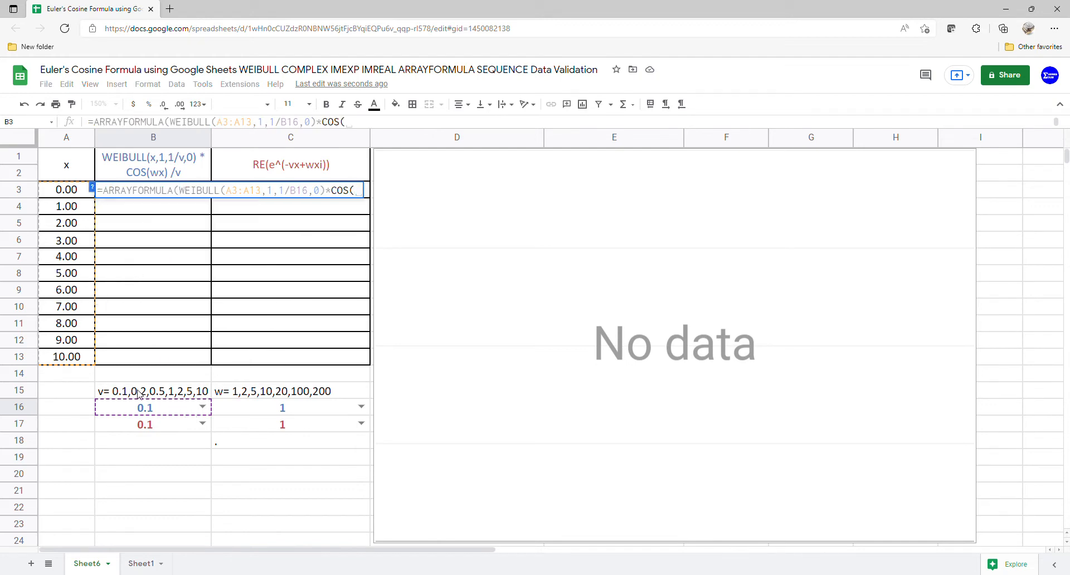
left_click(285, 413)
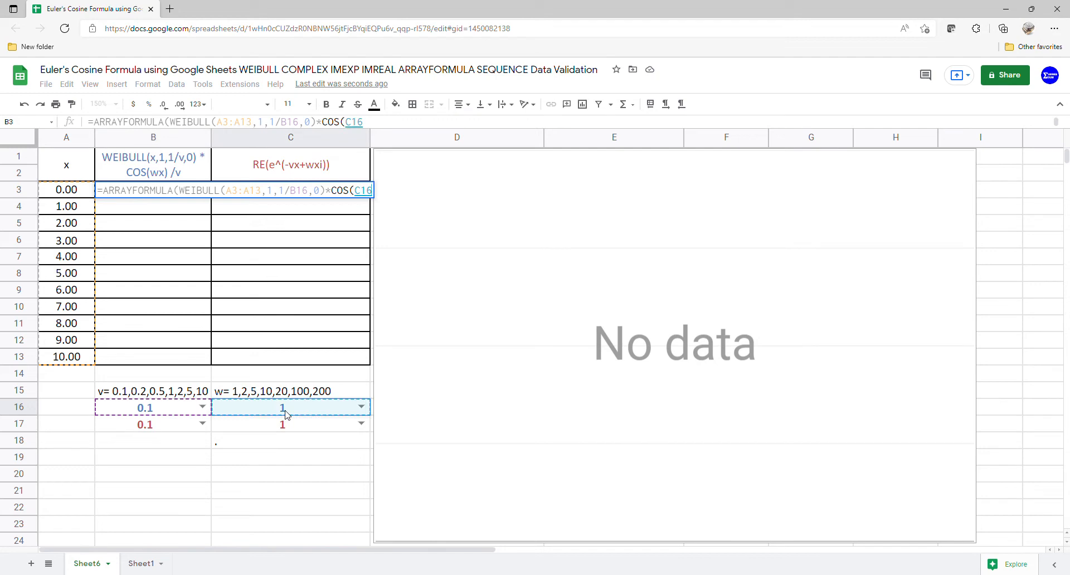
type("*")
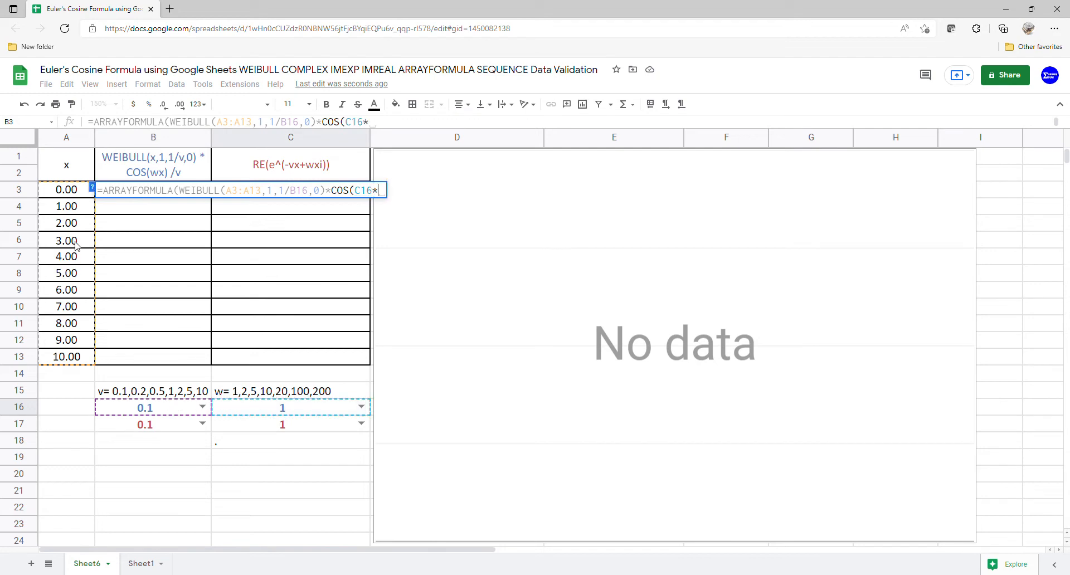
left_click_drag(70, 192, 68, 360)
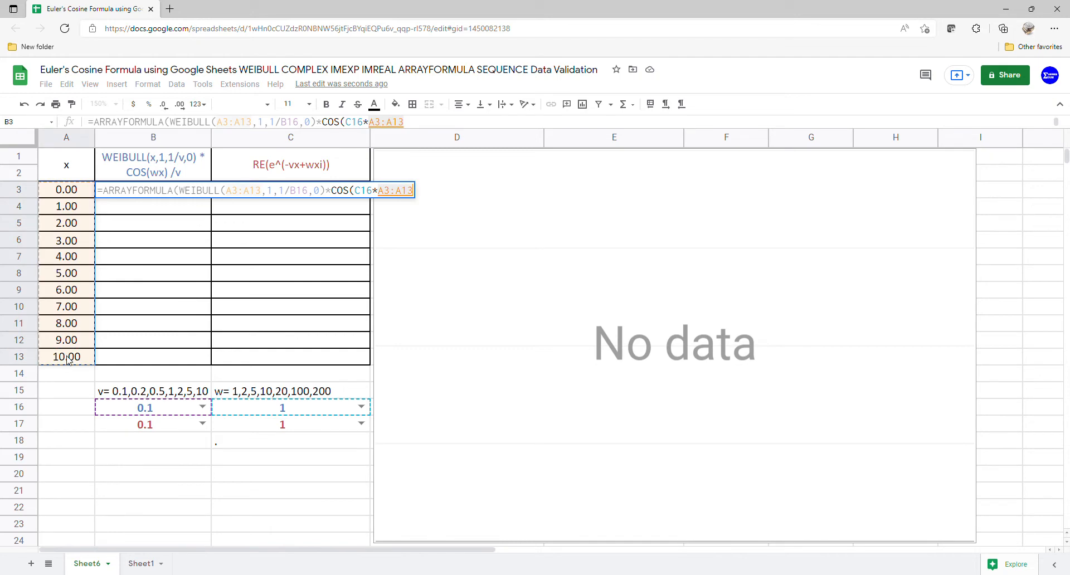
type(")")
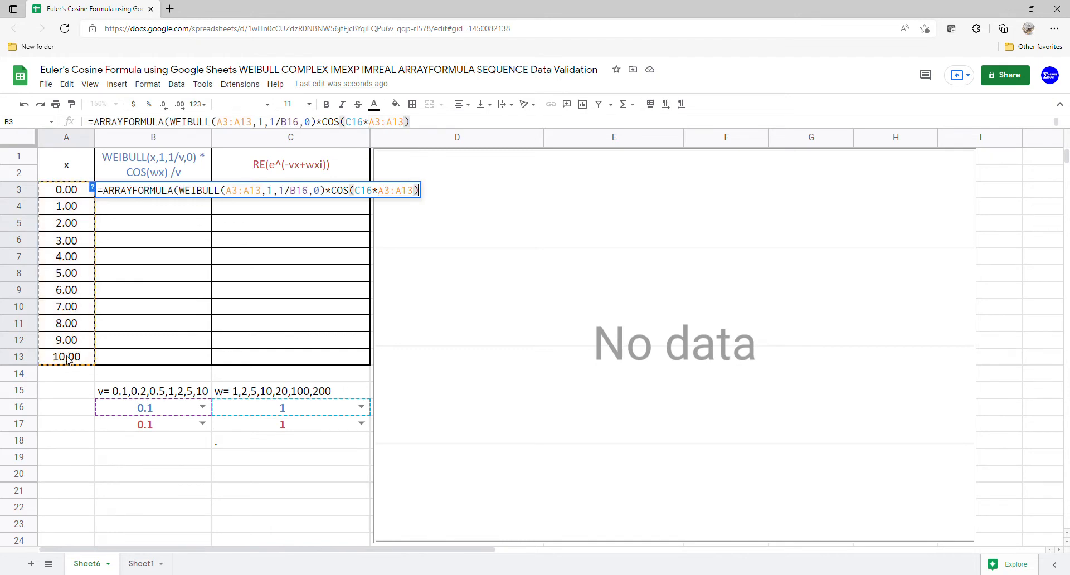
type("/")
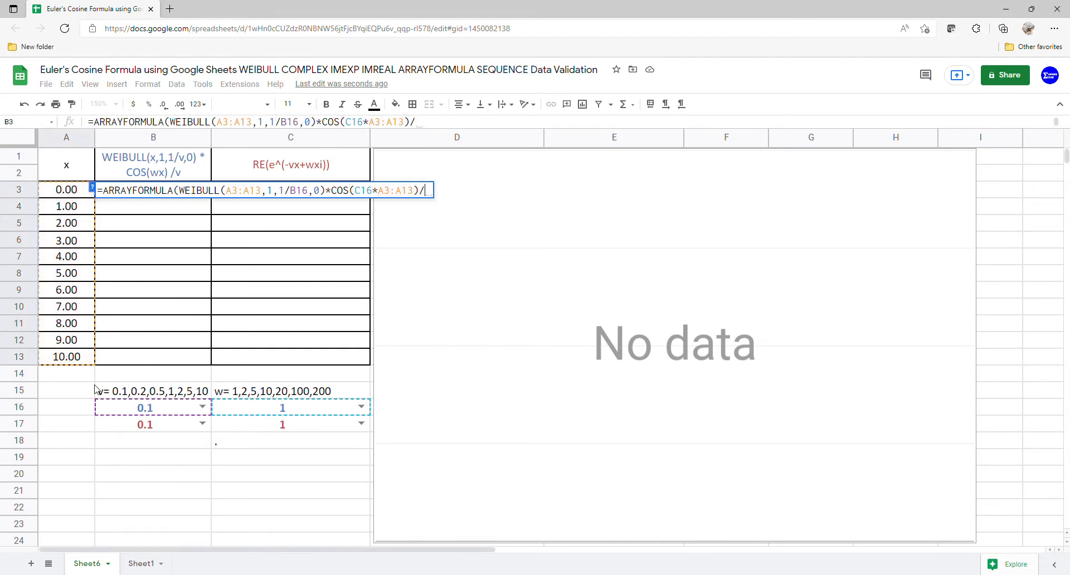
left_click(150, 411)
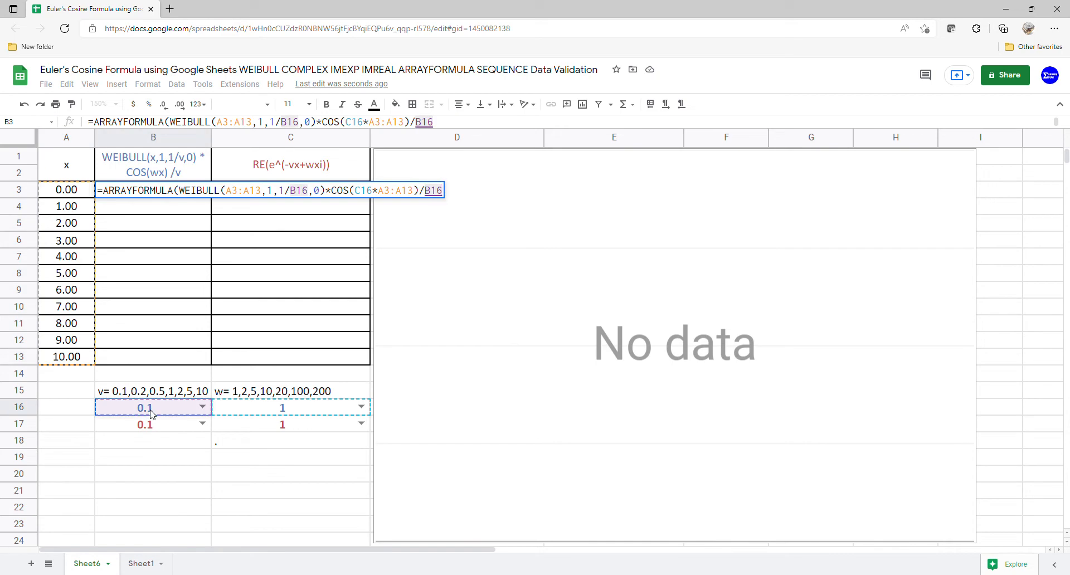
key("Return")
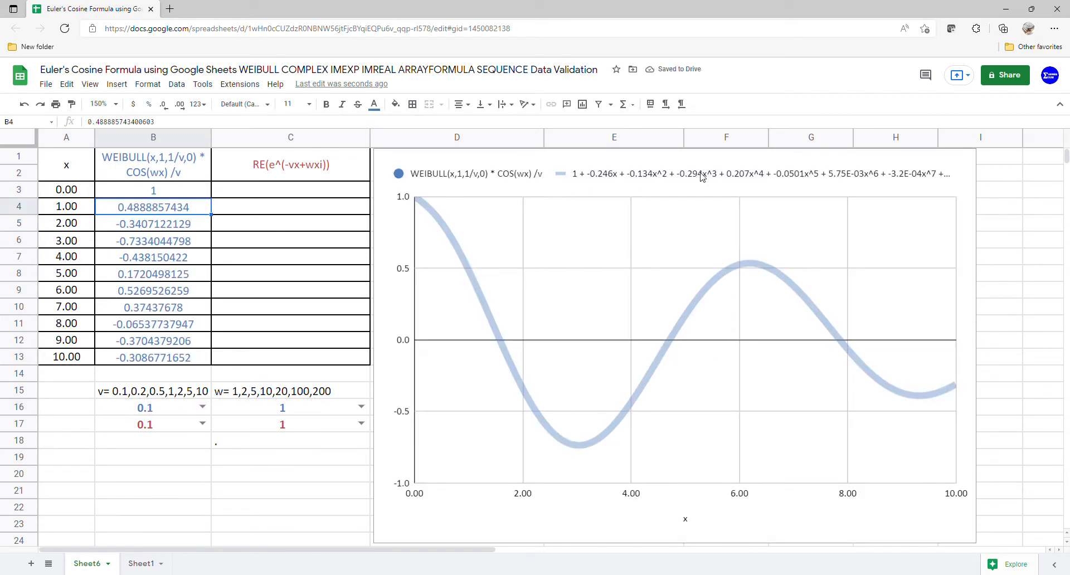
Widen the chart by extending its right edge past column I.
left_click(821, 207)
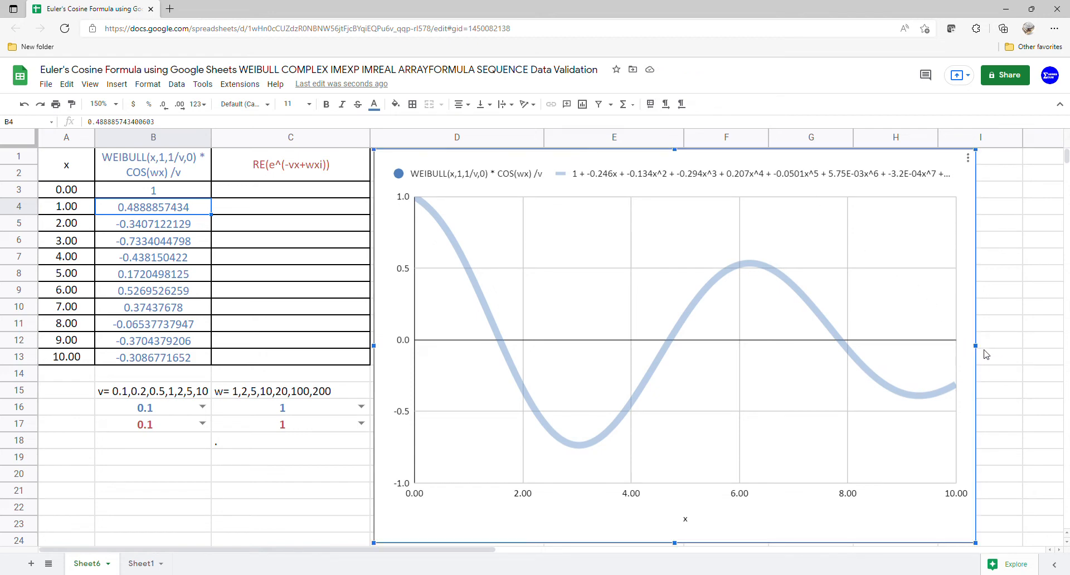
left_click_drag(975, 346, 1040, 345)
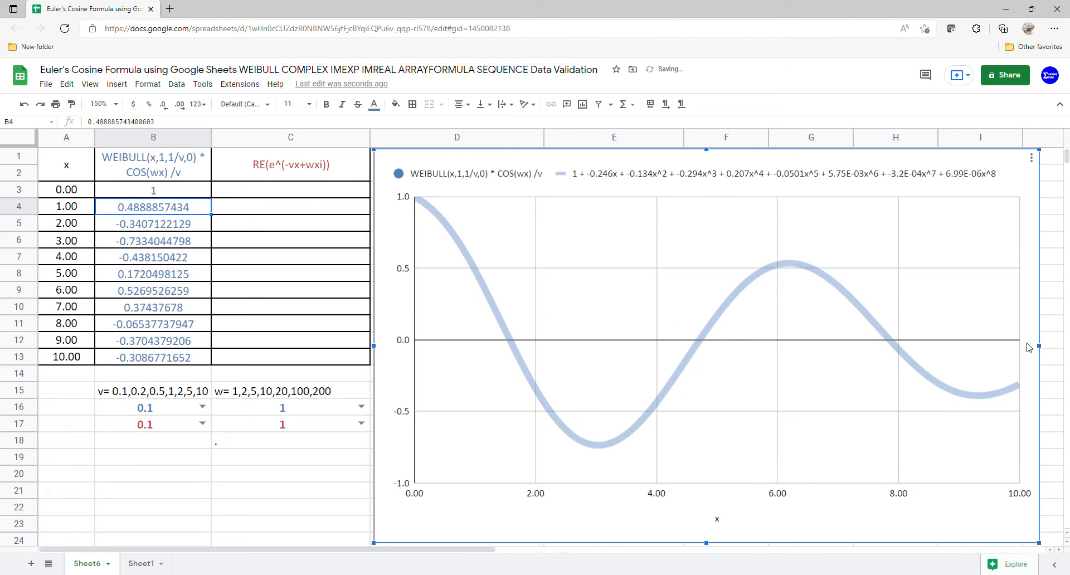
Start the formula in cell C3 with =ARRAYFORMULA(COMPLEX(-B17*A3:A13, giving the real part from the v value and x range.
left_click(322, 196)
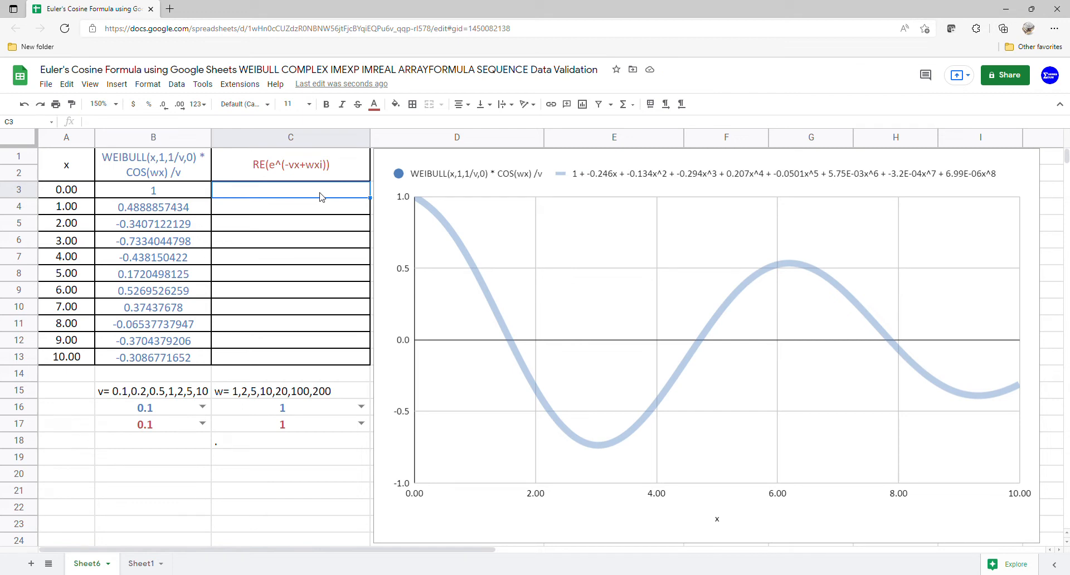
type("=a")
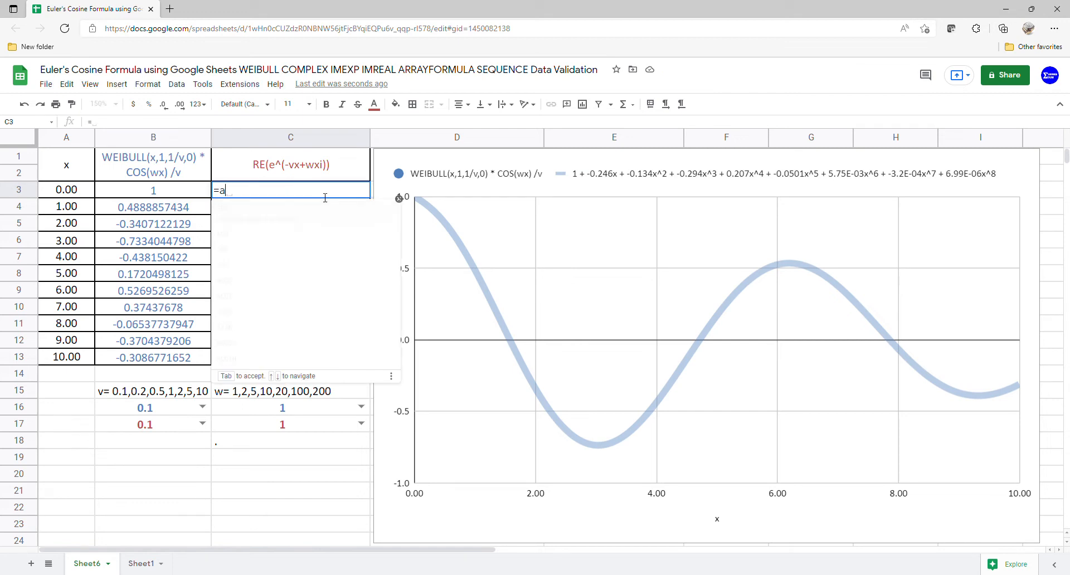
type("rr")
key("Tab")
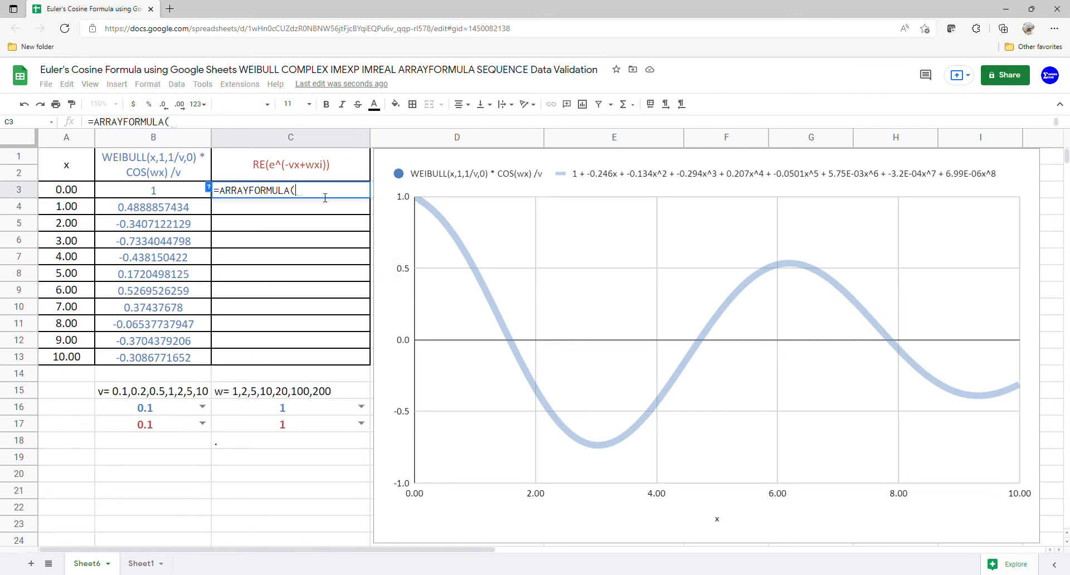
type("comple")
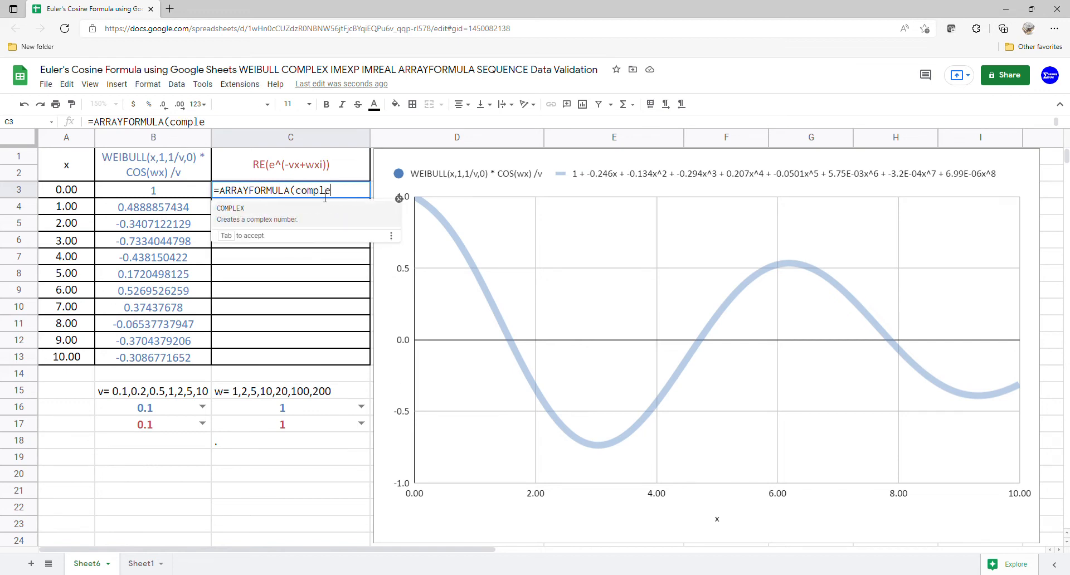
key("Tab")
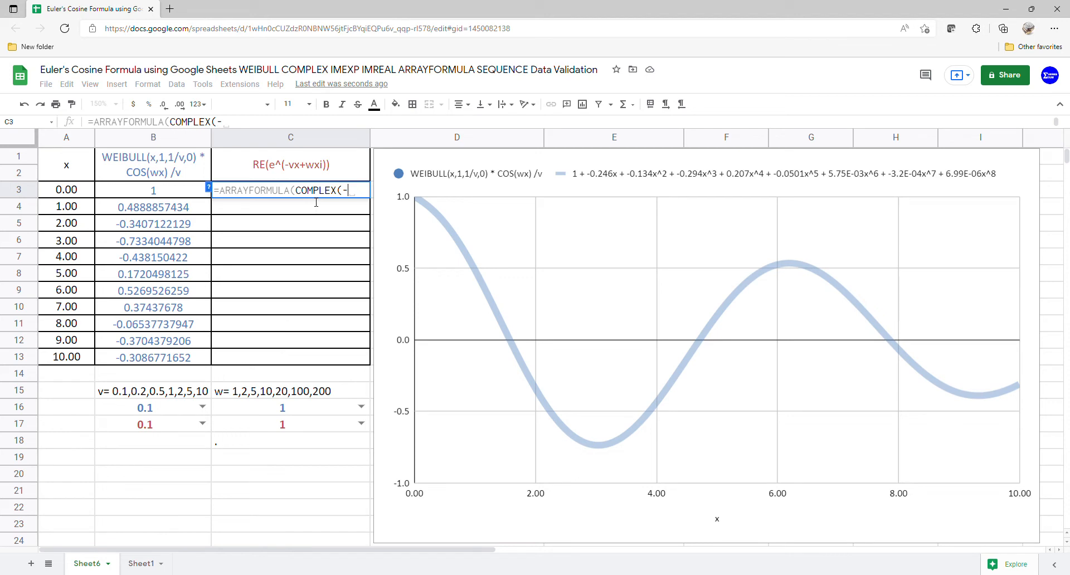
left_click(123, 428)
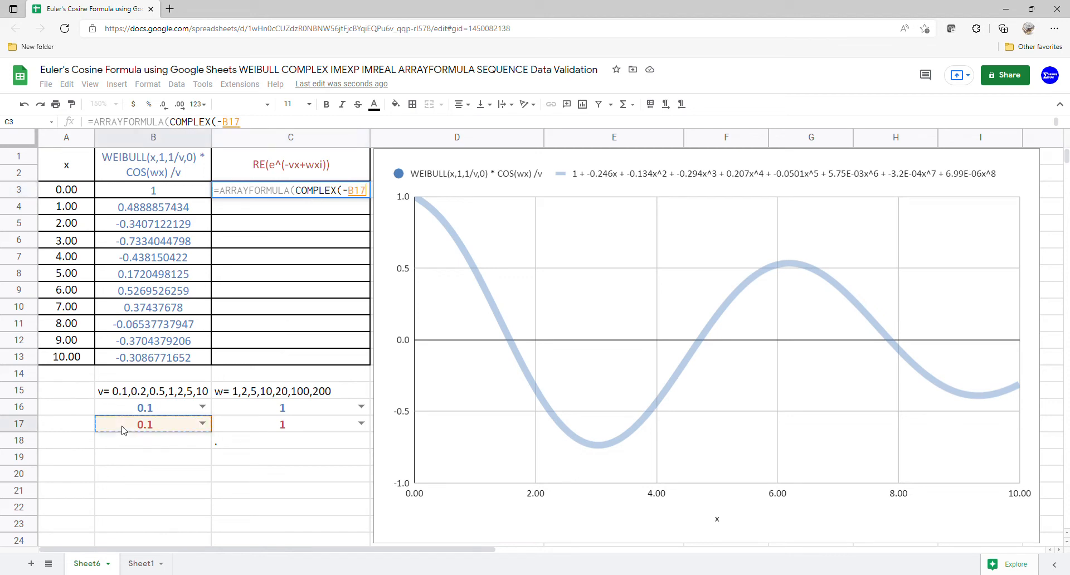
type("*")
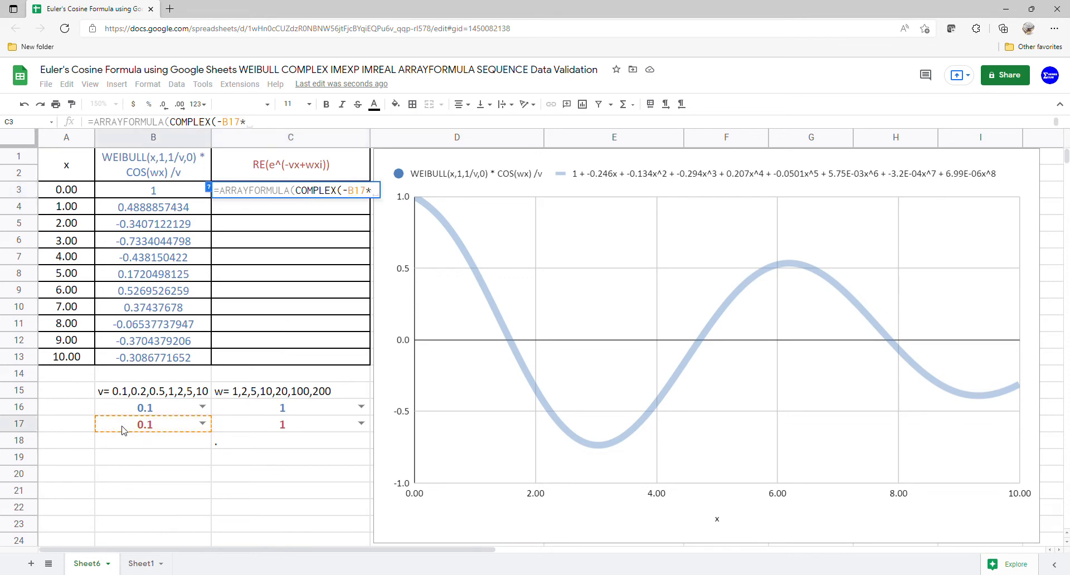
left_click_drag(78, 196, 80, 364)
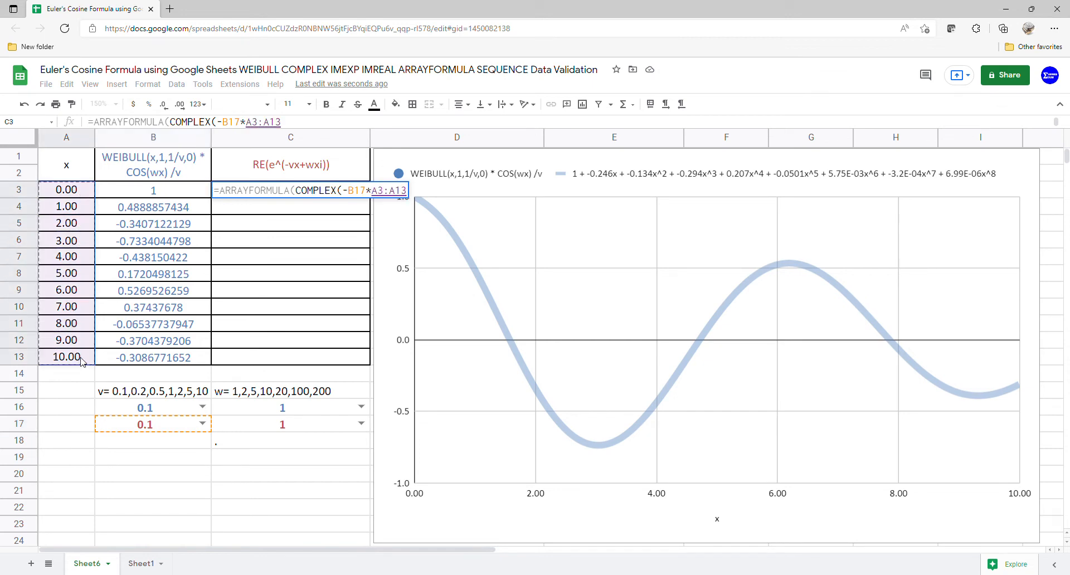
Complete the C3 COMPLEX formula with C17*A3:A13 as its imaginary part.
type(",")
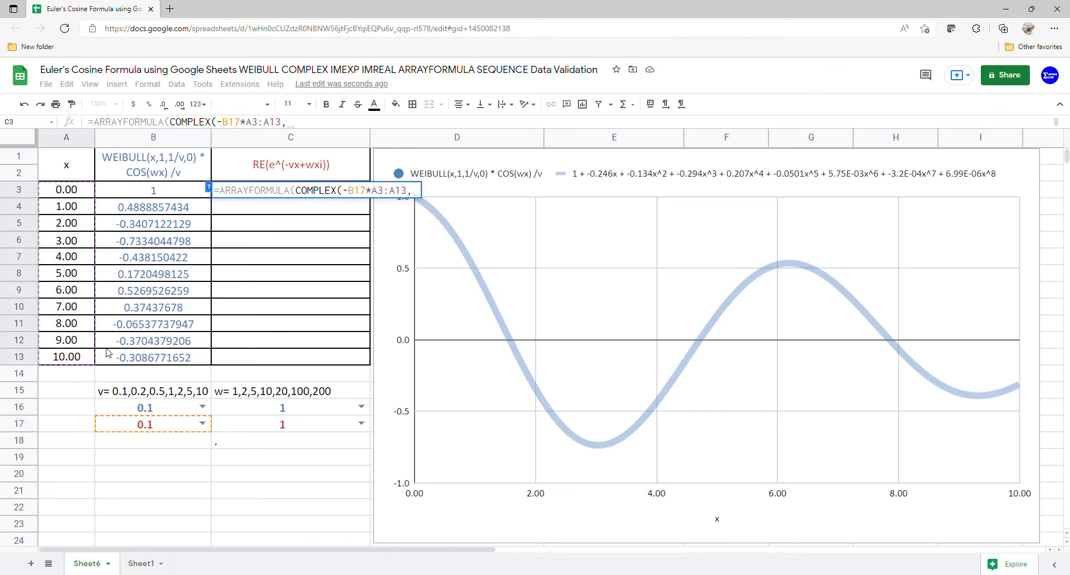
left_click(283, 429)
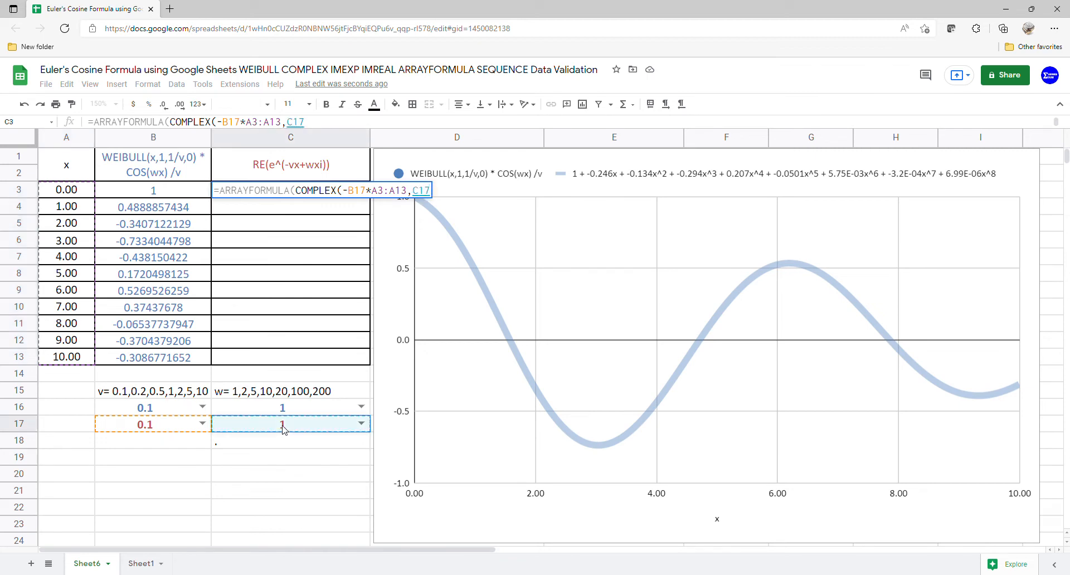
type("*")
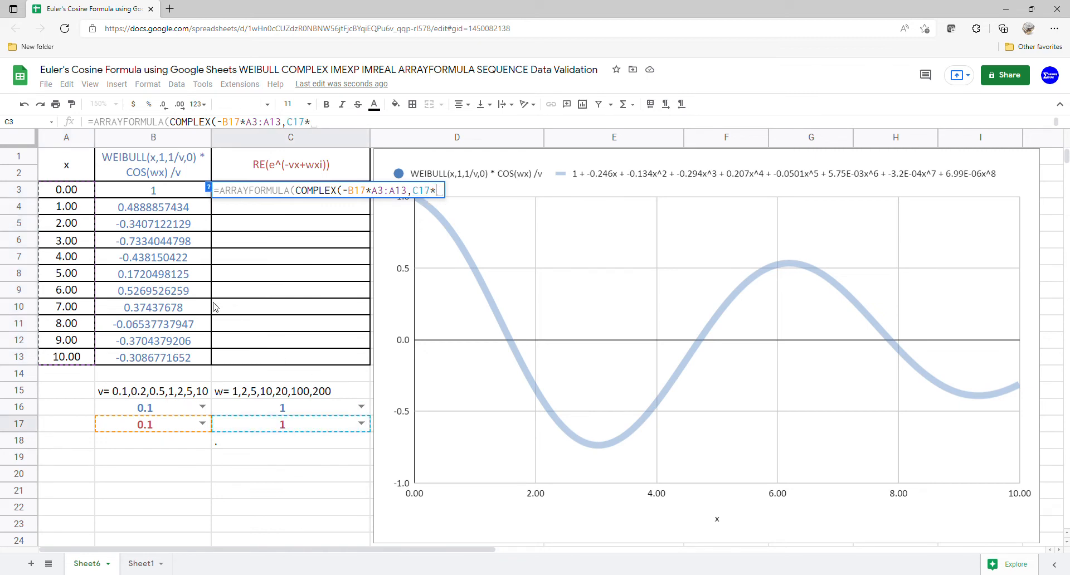
left_click_drag(73, 196, 64, 363)
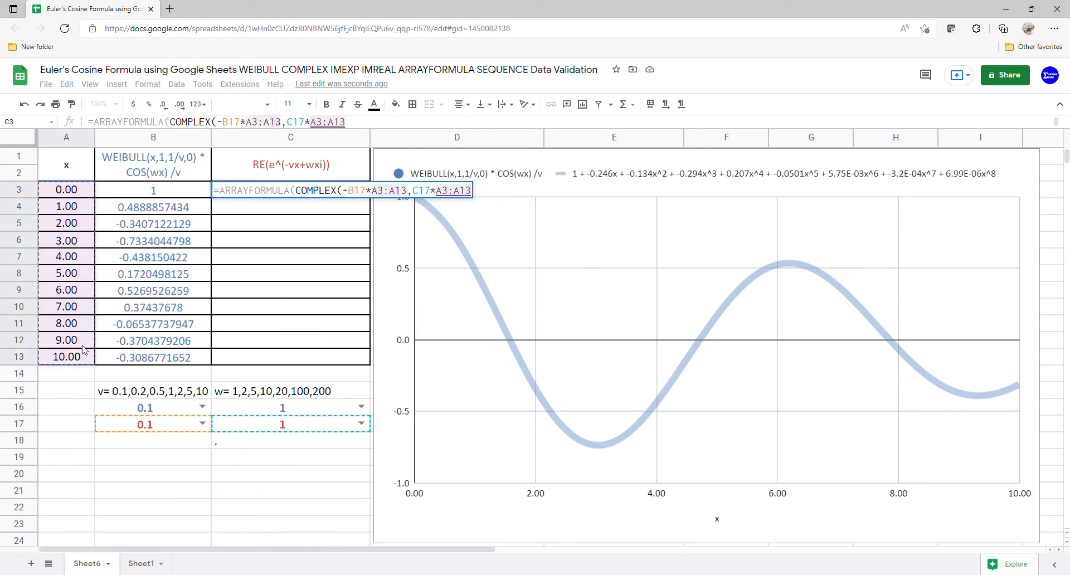
key("Return")
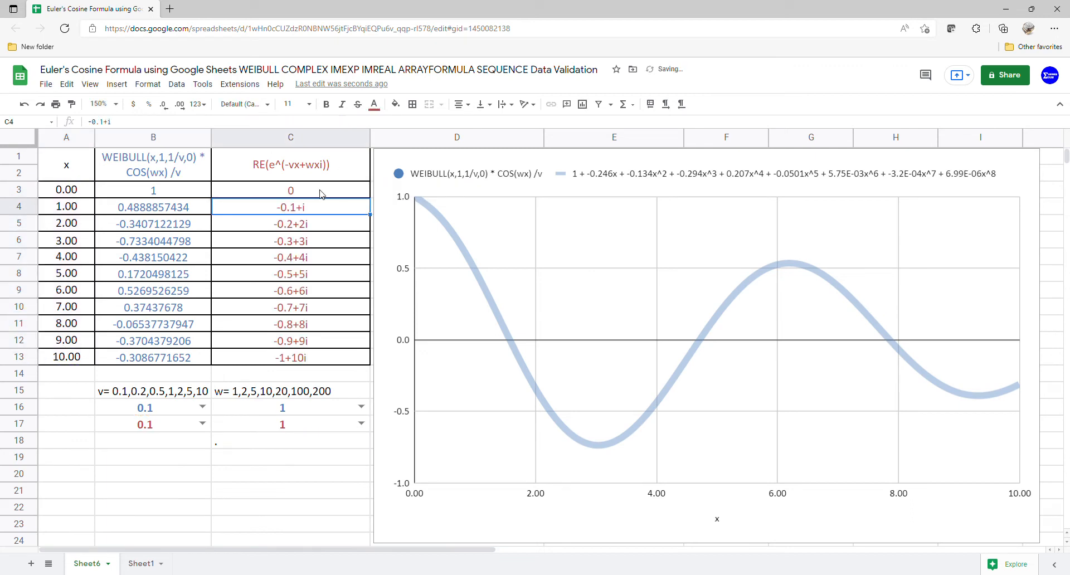
Wrap the COMPLEX term in cell C3 in IMEXP, making it =ARRAYFORMULA(IMEXP(COMPLEX(-B17*A3:A13,C17*A3:A13))).
left_click(321, 194)
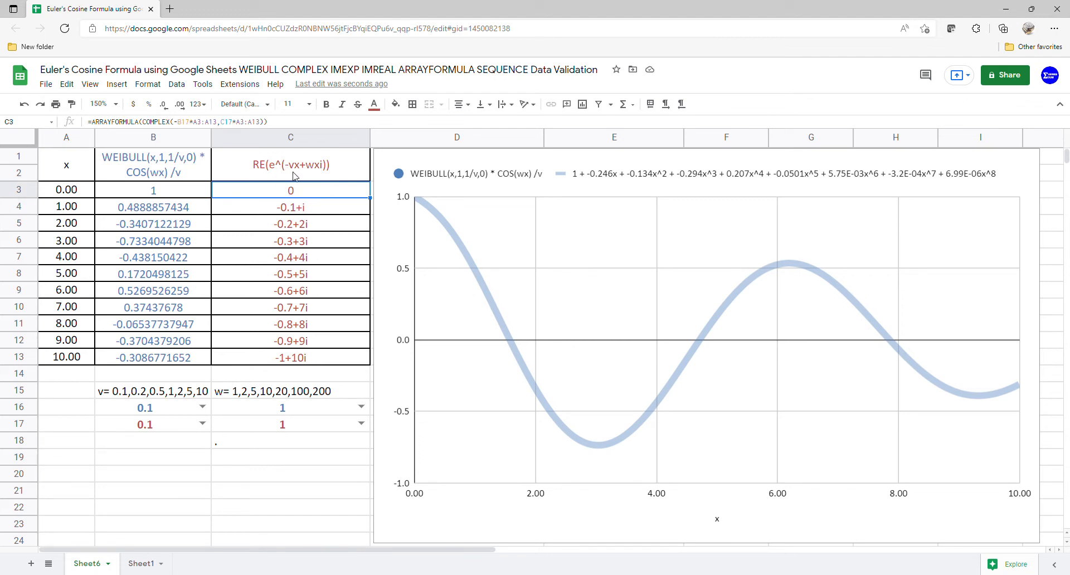
left_click(147, 123)
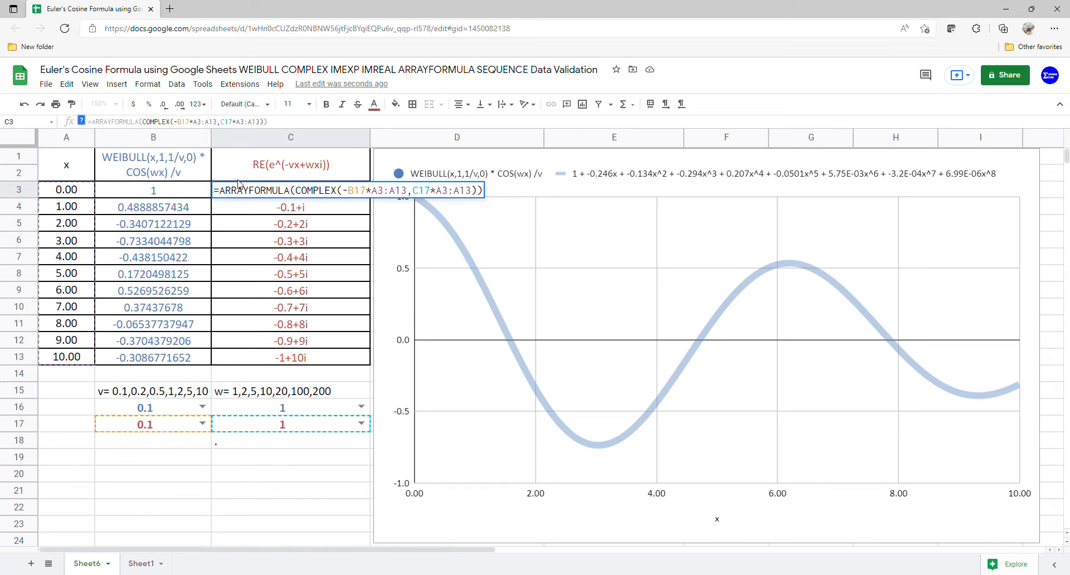
type("(")
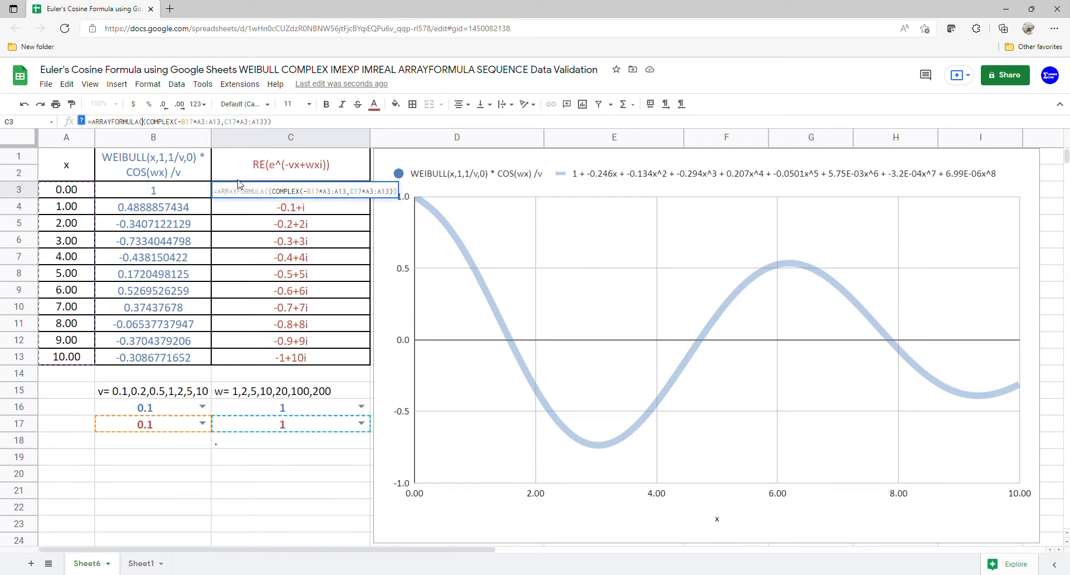
type("im")
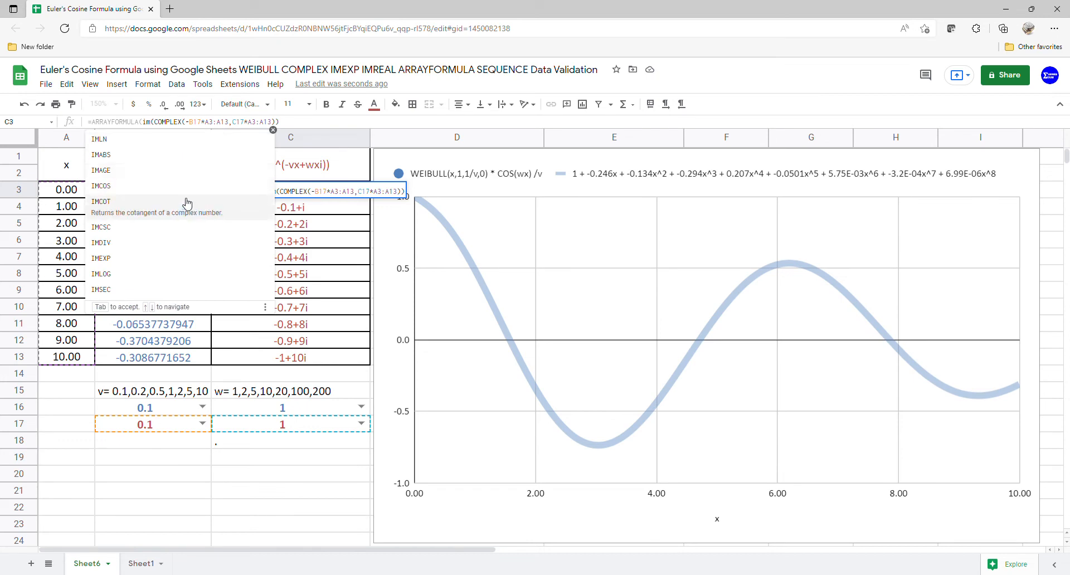
left_click(173, 243)
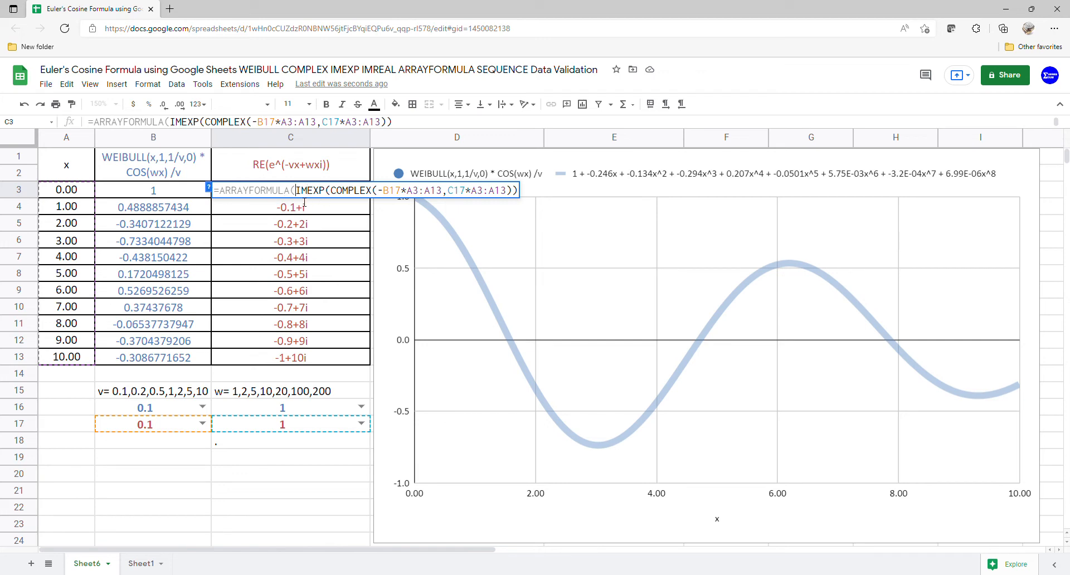
key("Return")
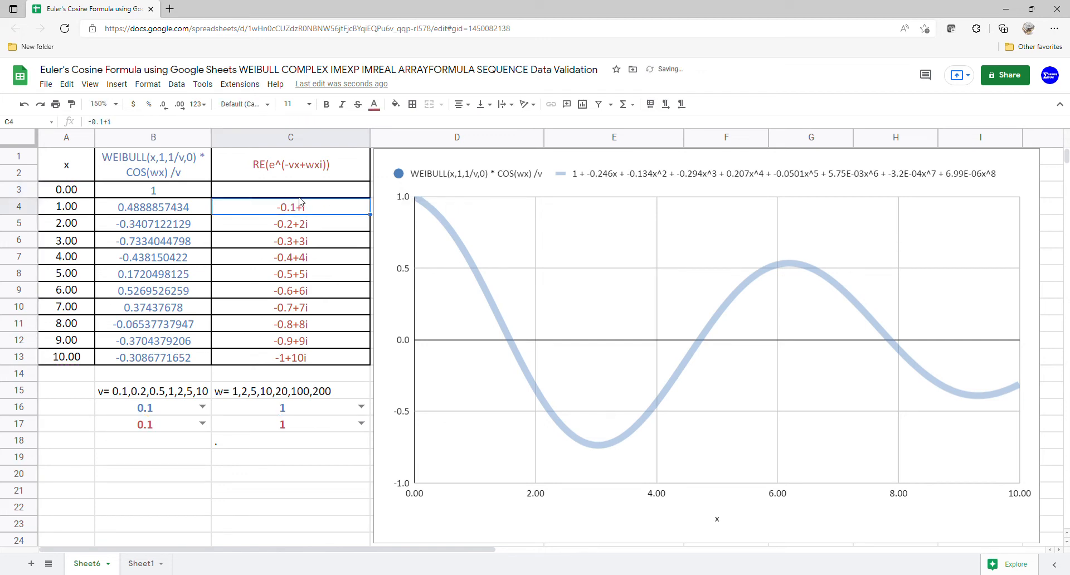
Wrap the IMEXP term in cell C3 in IMREAL inside the ARRAYFORMULA and select the results in C3:C13.
left_click(330, 195)
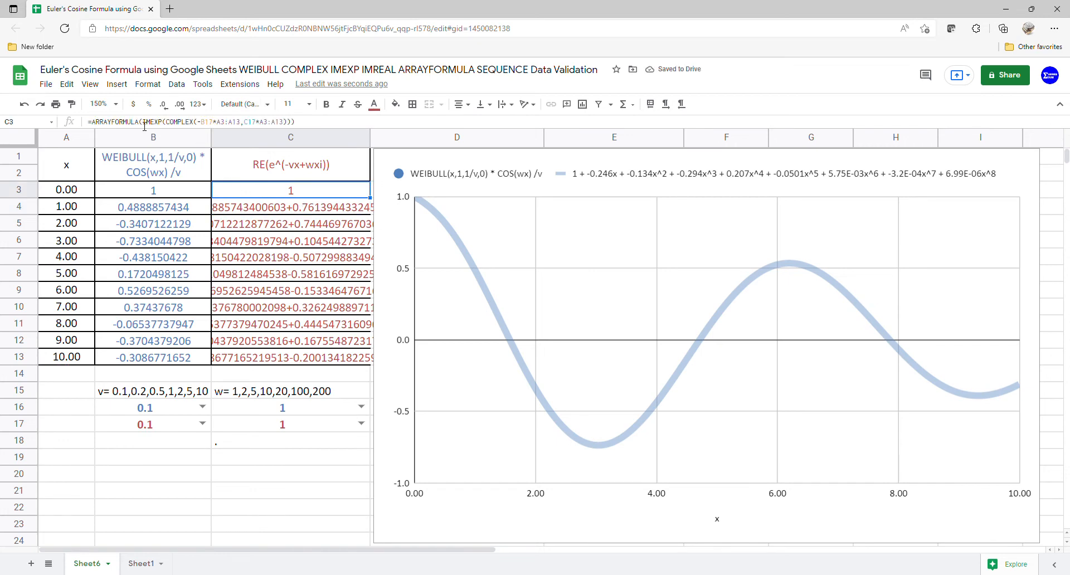
double_click(301, 189)
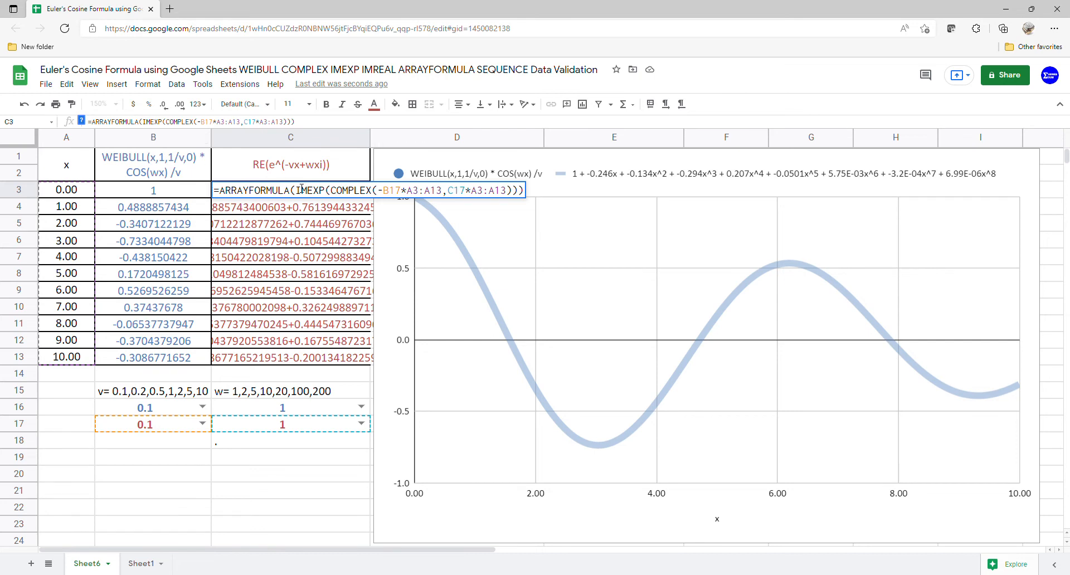
left_click(295, 191)
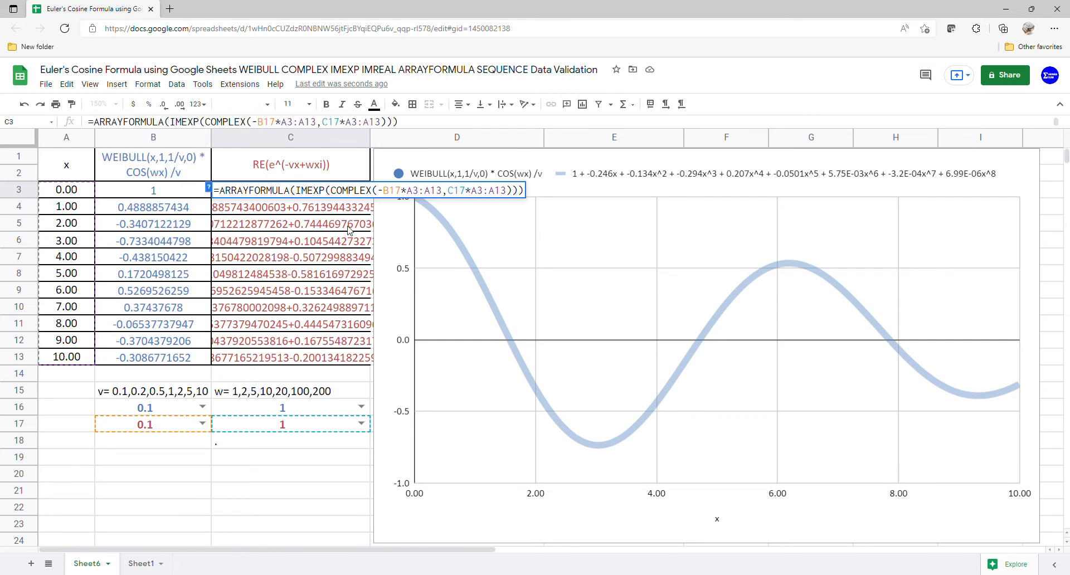
type("rea")
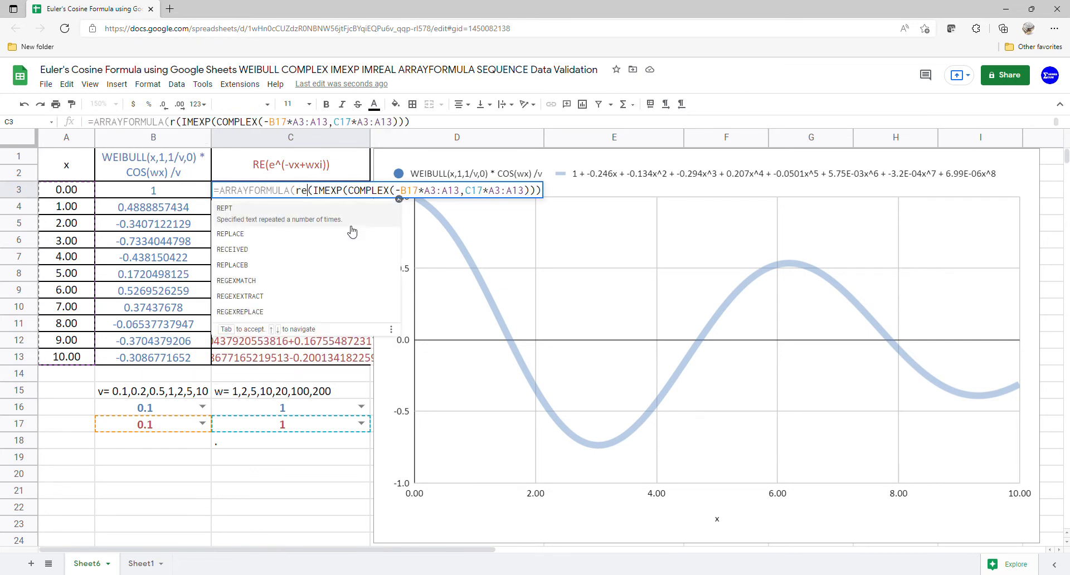
key("BackSpace")
key("BackSpace")
key("BackSpace")
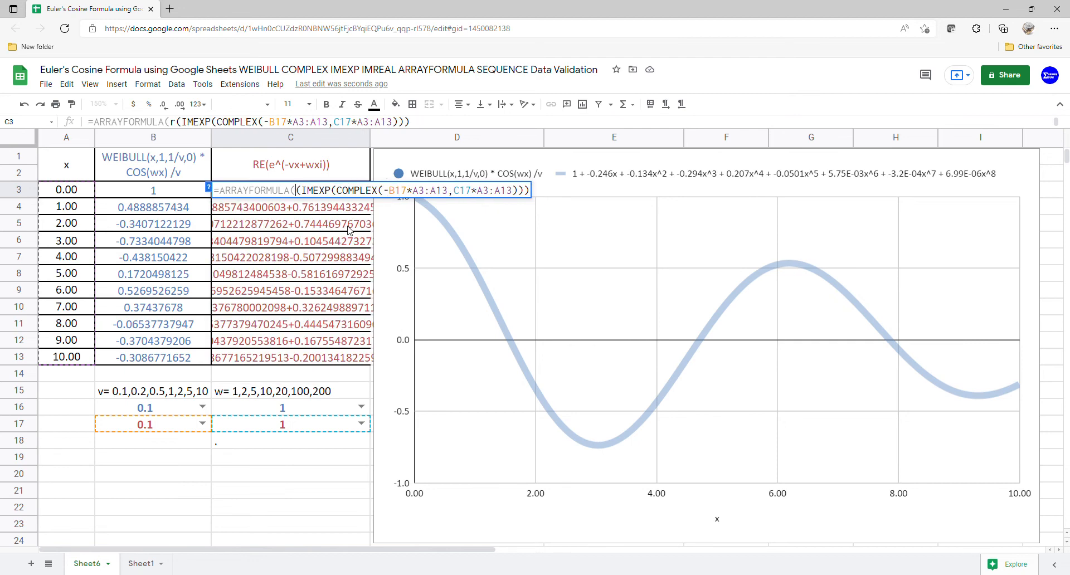
type("imre")
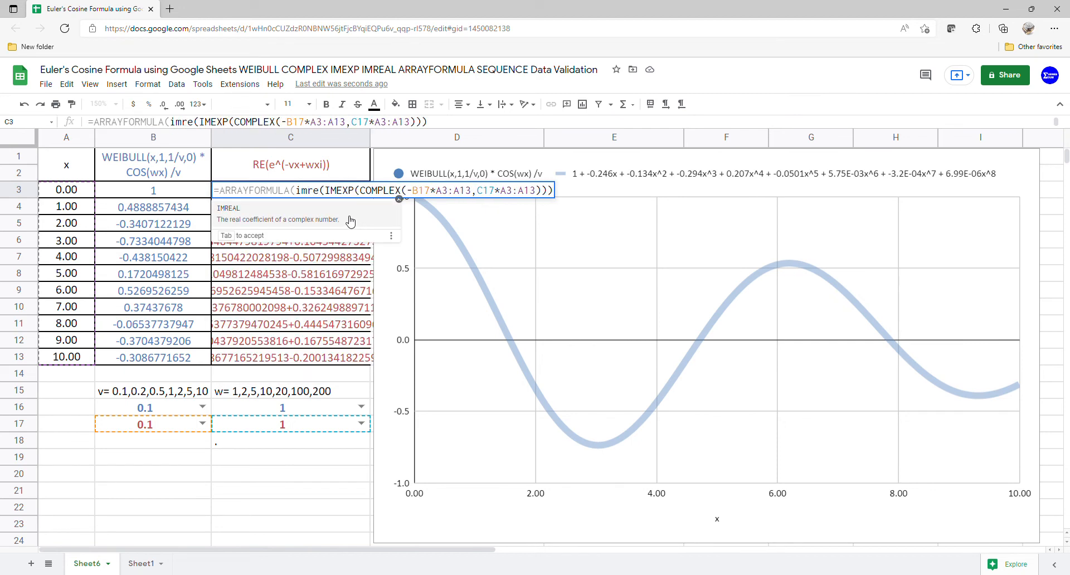
left_click(346, 220)
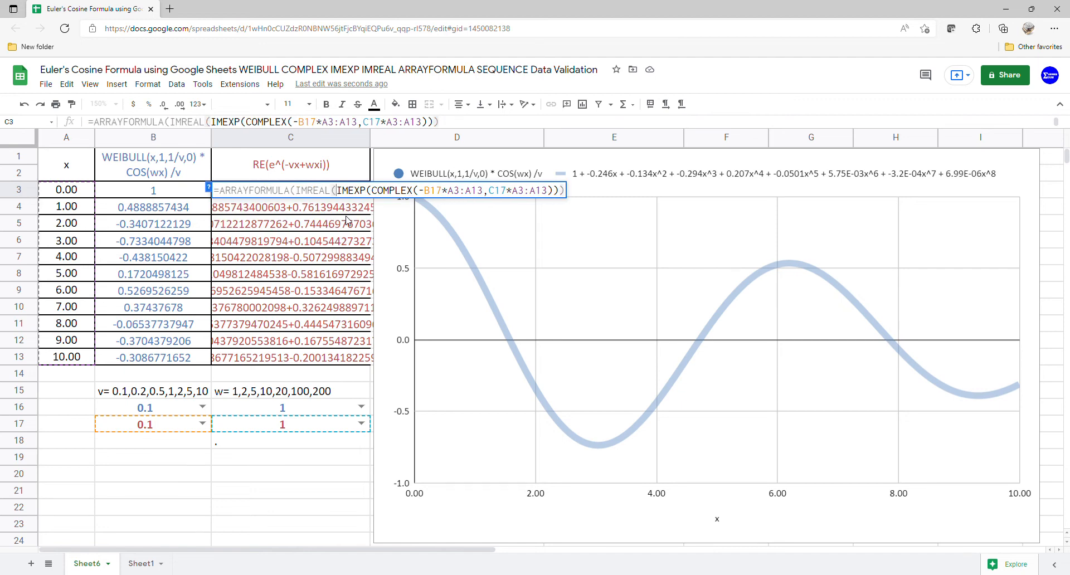
key("Return")
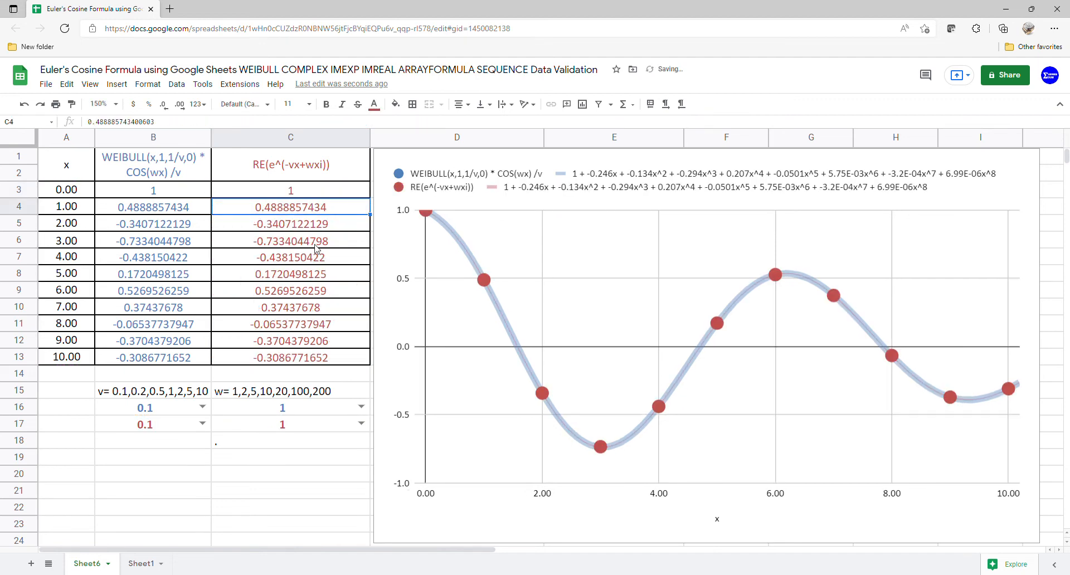
left_click_drag(307, 200, 316, 357)
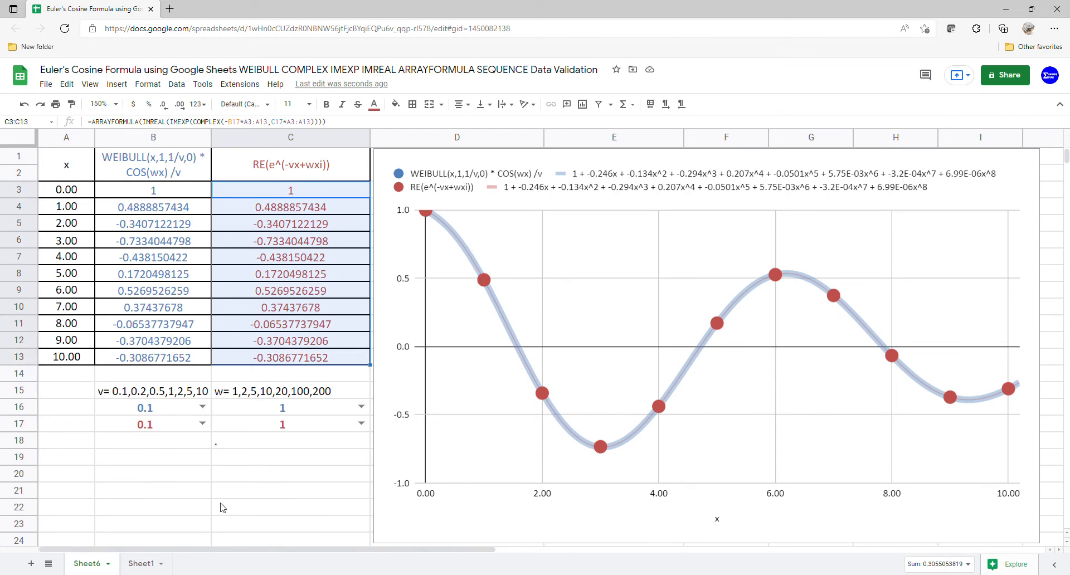
Set w to 2 in both dropdown cells, C16 and C17.
left_click(361, 408)
left_click(326, 442)
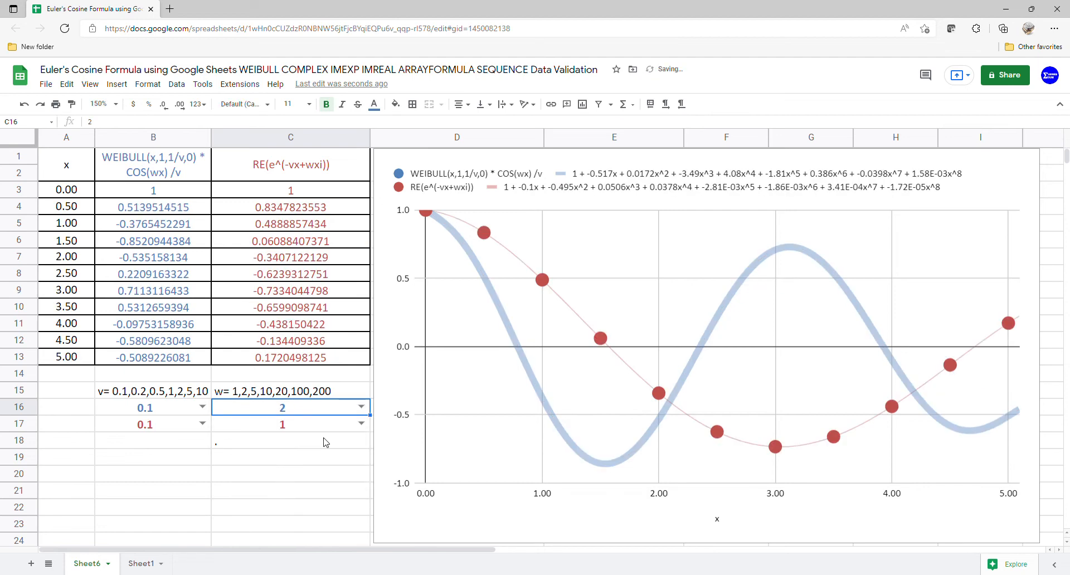
left_click(361, 425)
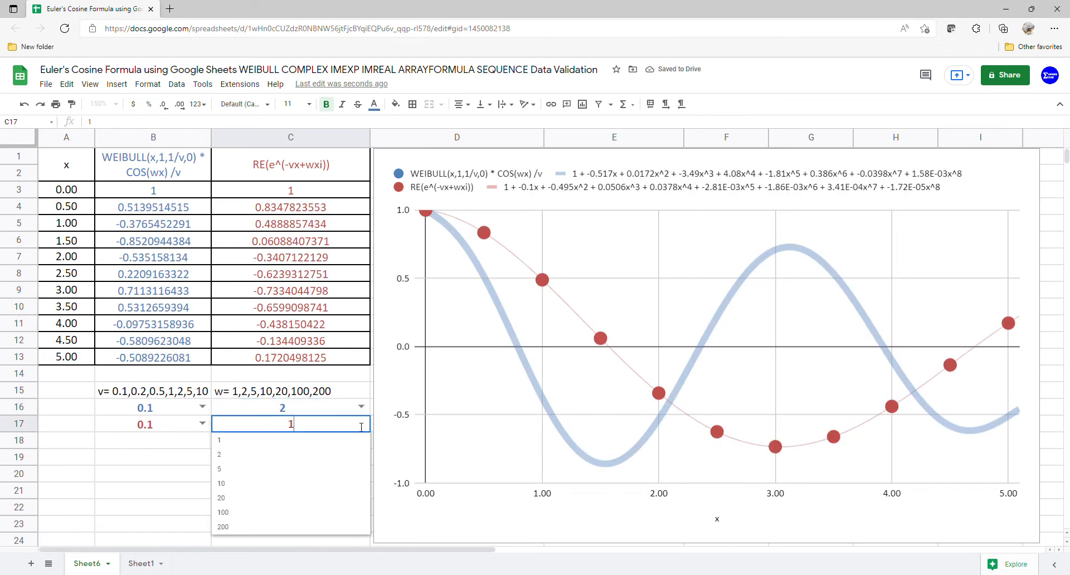
left_click(329, 459)
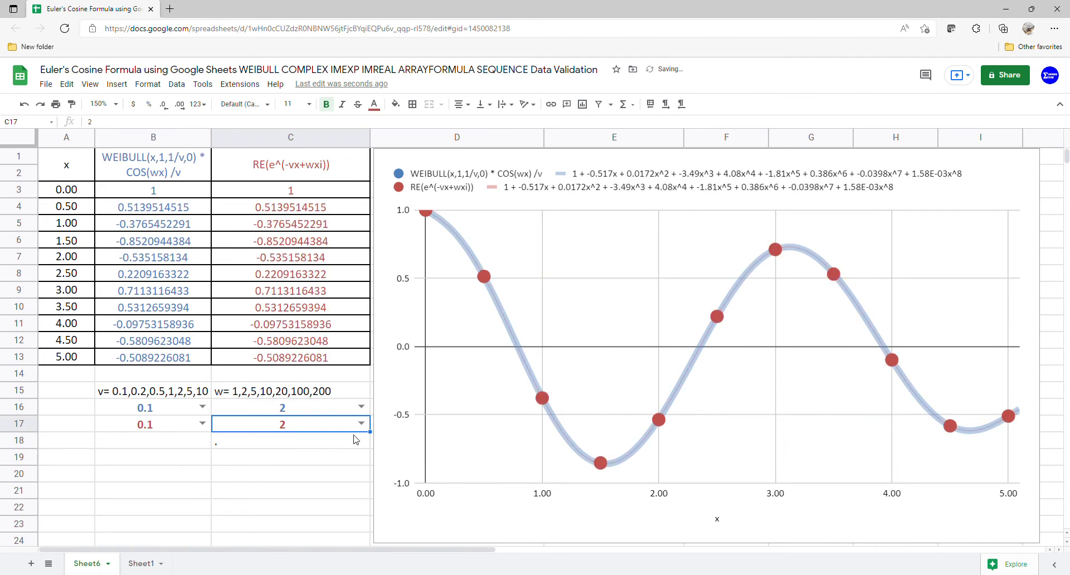
Set w to 10 in both dropdown cells, C16 and C17.
double_click(367, 408)
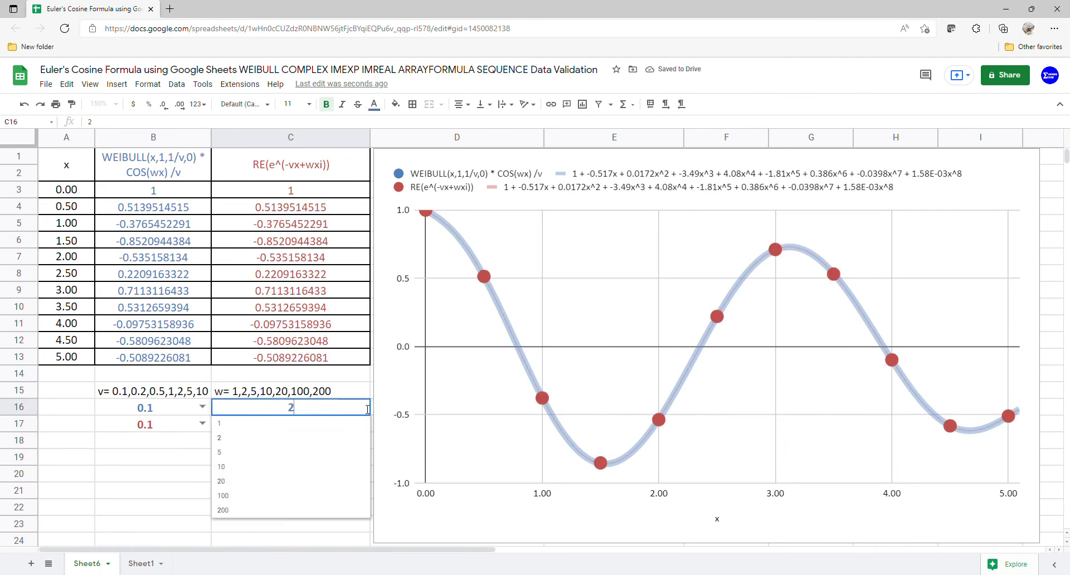
left_click(319, 468)
left_click(362, 423)
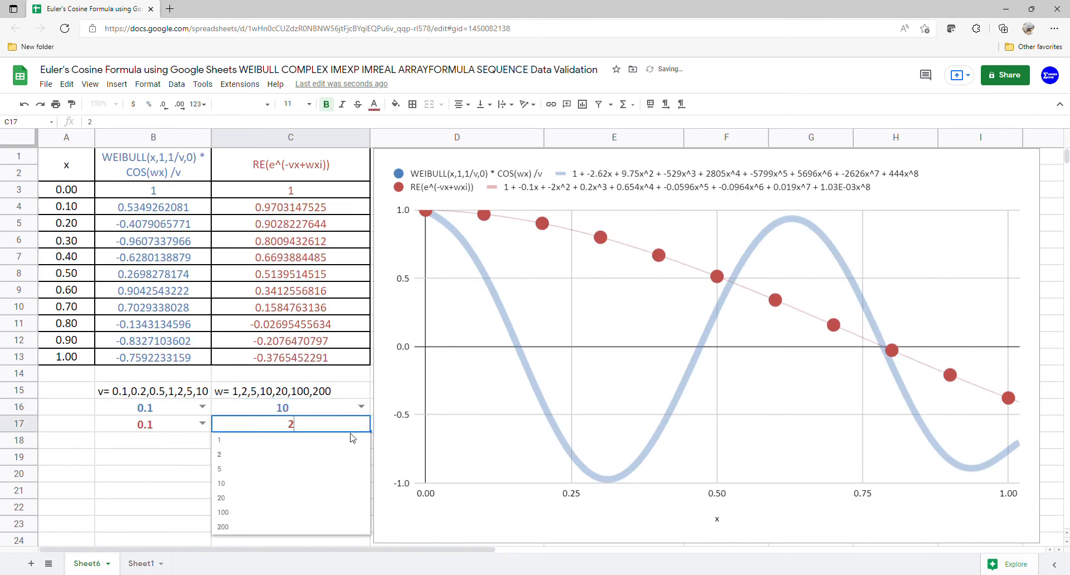
left_click(315, 483)
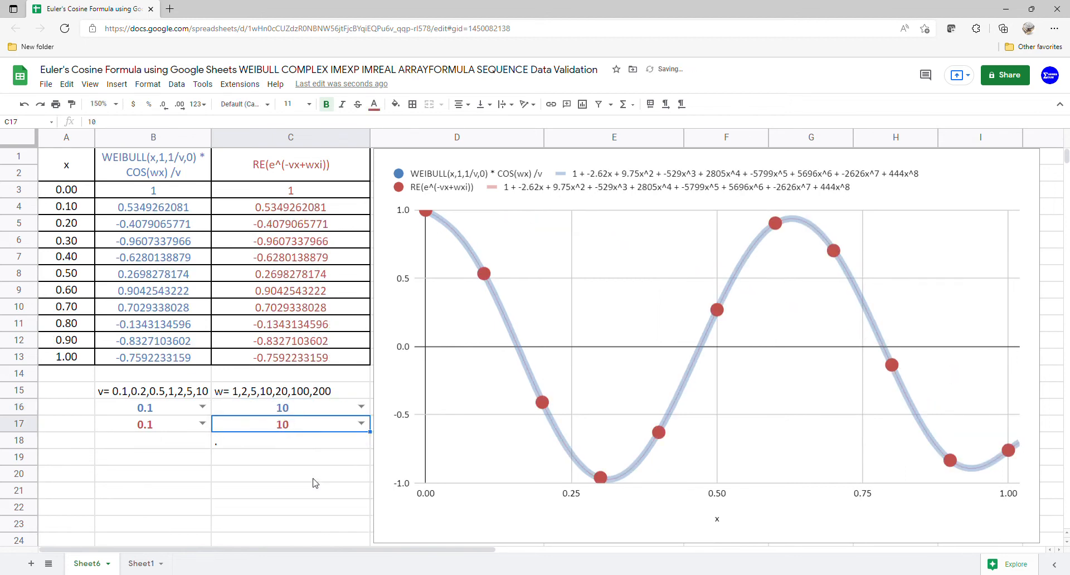
Set w to 100 in both dropdown cells, C17 and C16.
left_click(361, 424)
left_click(301, 514)
left_click(362, 407)
left_click(301, 495)
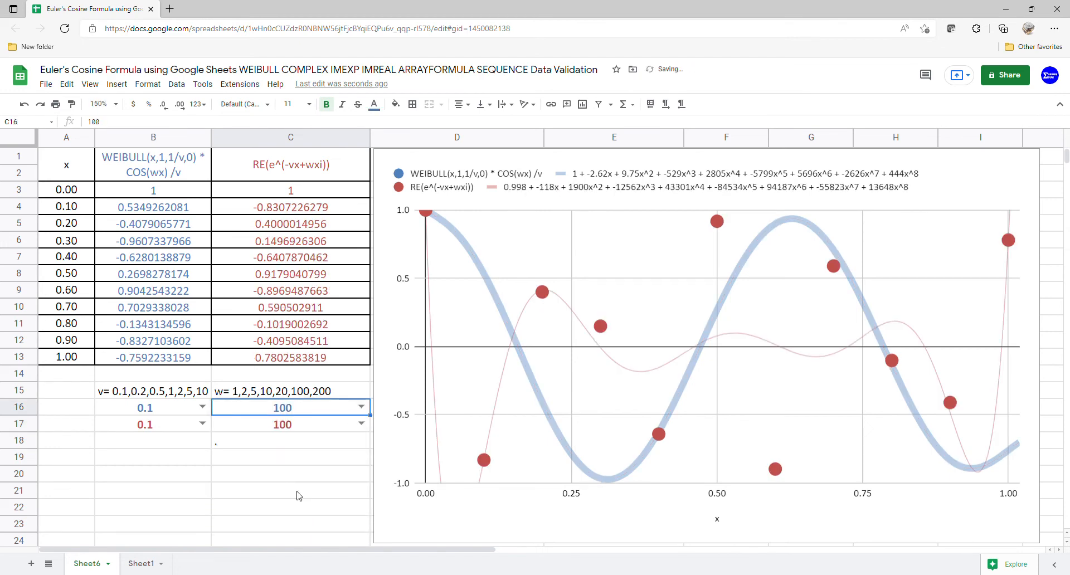
Set v to 0.5 in both dropdown cells, B16 and B17.
left_click(202, 407)
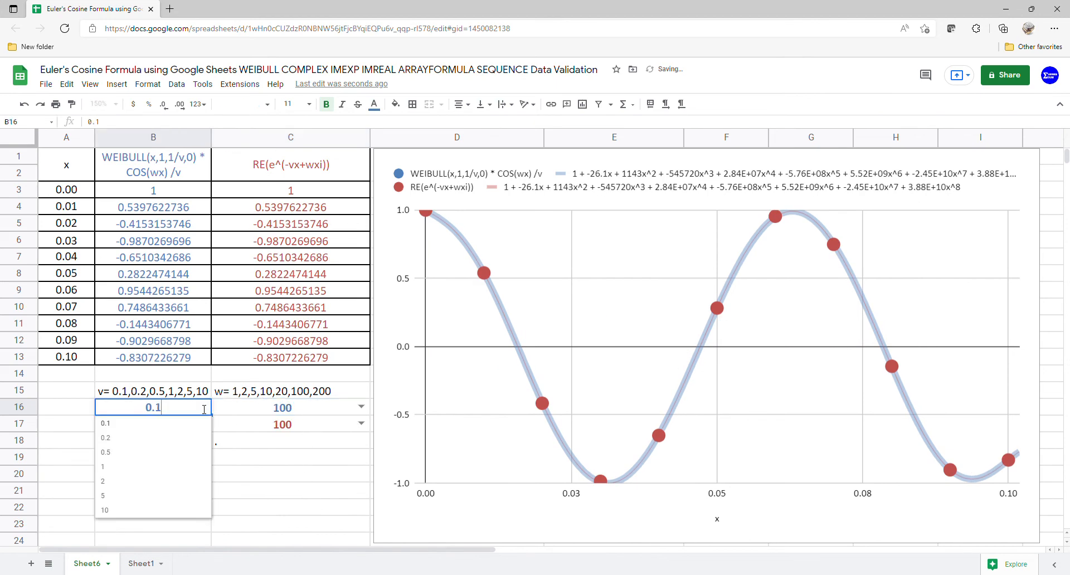
left_click(181, 453)
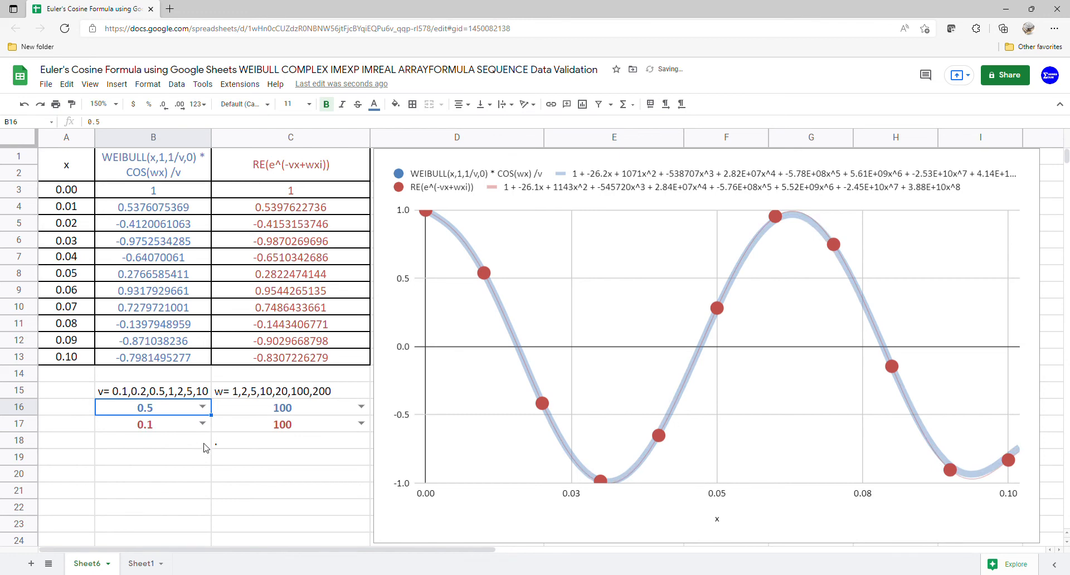
left_click(204, 425)
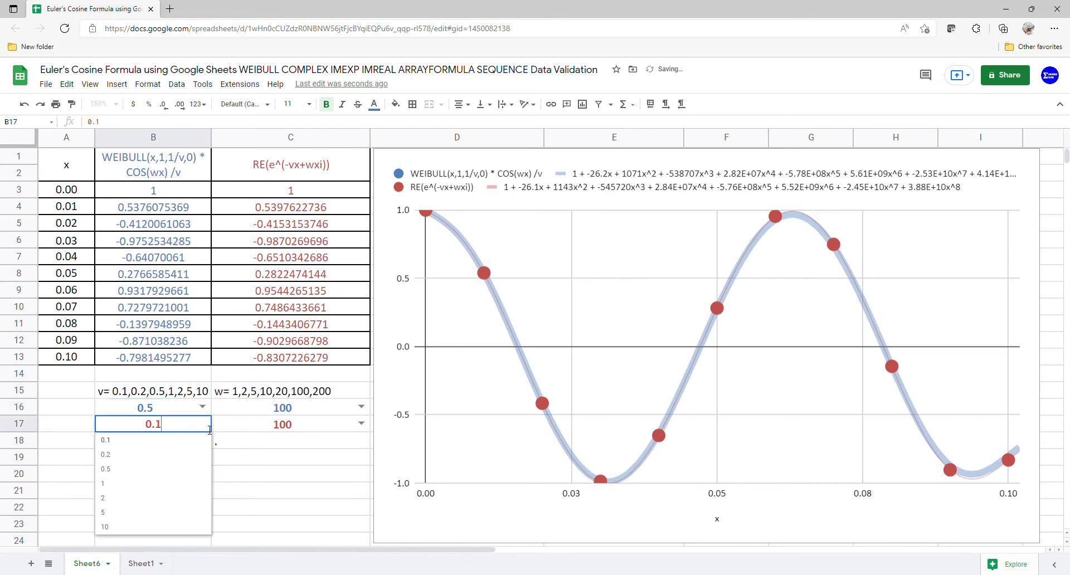
left_click(180, 467)
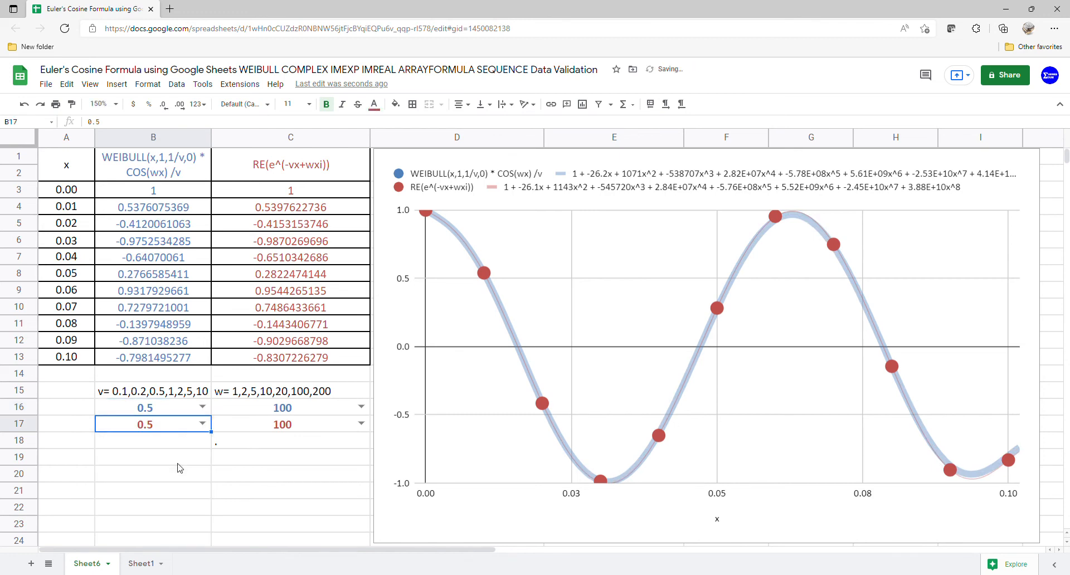
Set w to 2 in both dropdown cells, C16 and C17.
left_click(362, 407)
left_click(302, 438)
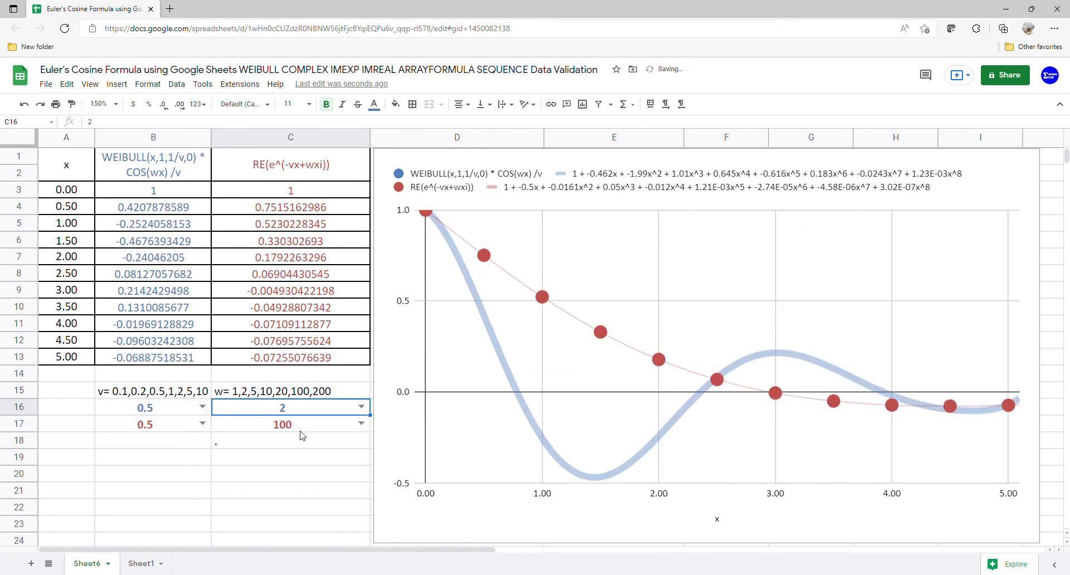
left_click(361, 423)
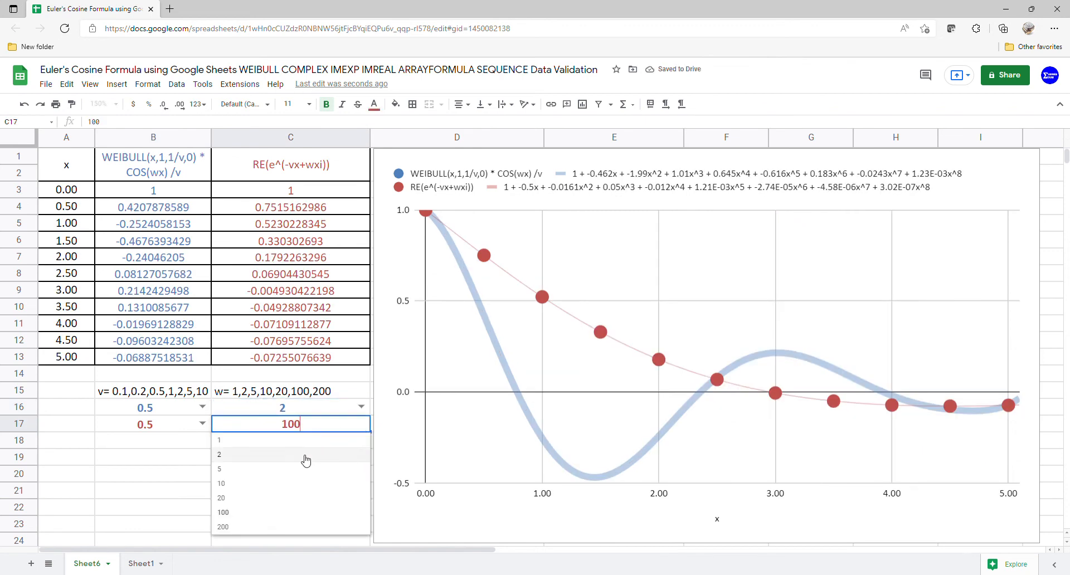
left_click(301, 460)
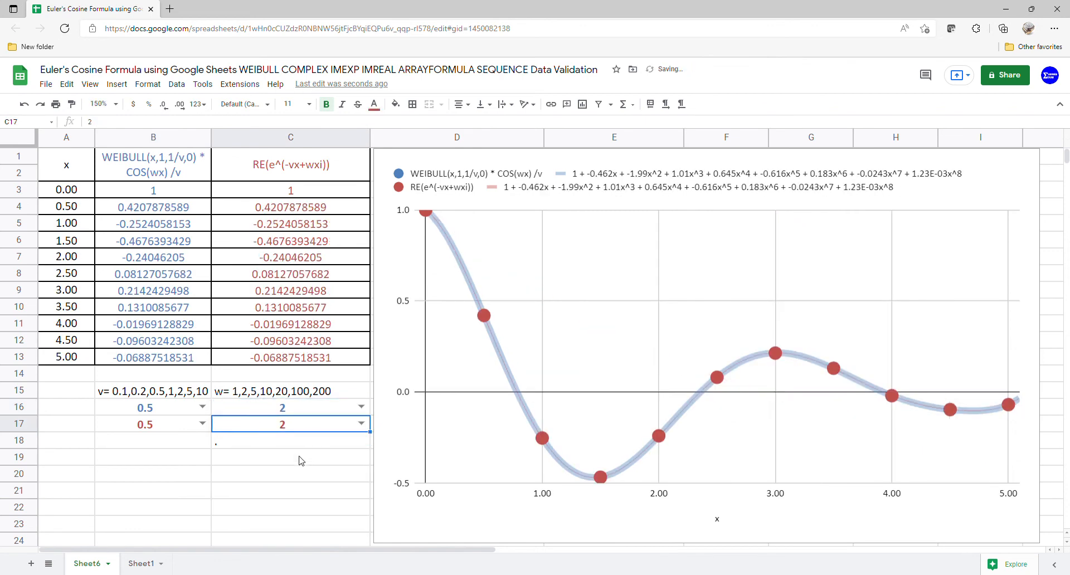
Set w to 10 in both dropdown cells, C16 and C17.
left_click(361, 406)
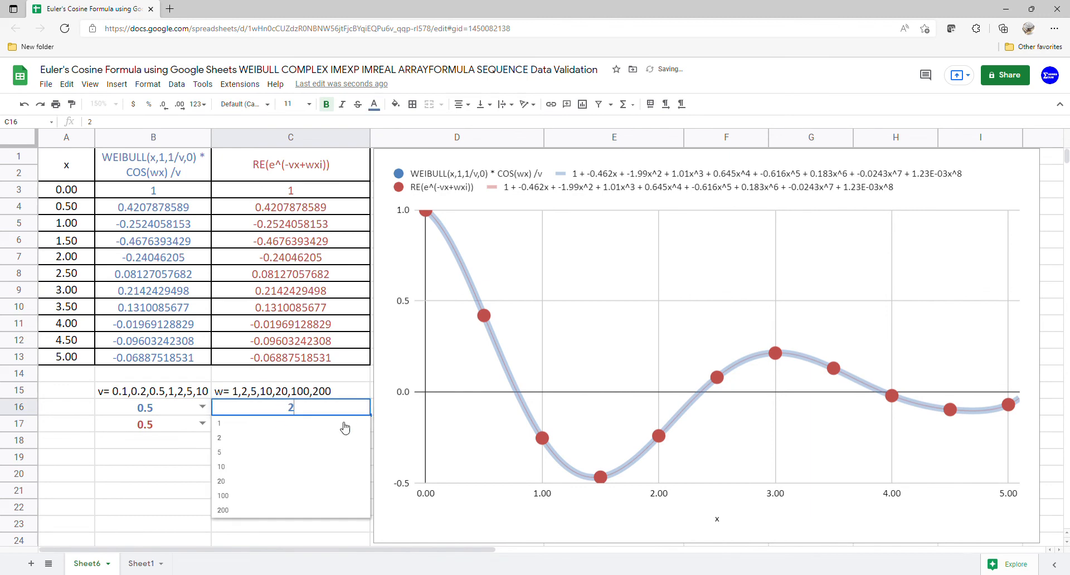
left_click(288, 466)
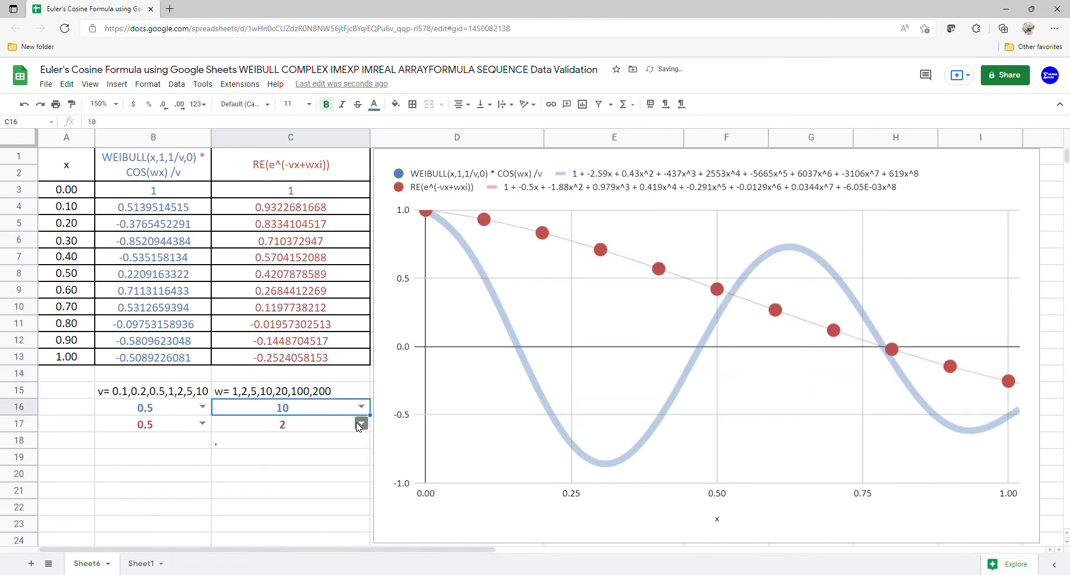
left_click(360, 424)
left_click(297, 485)
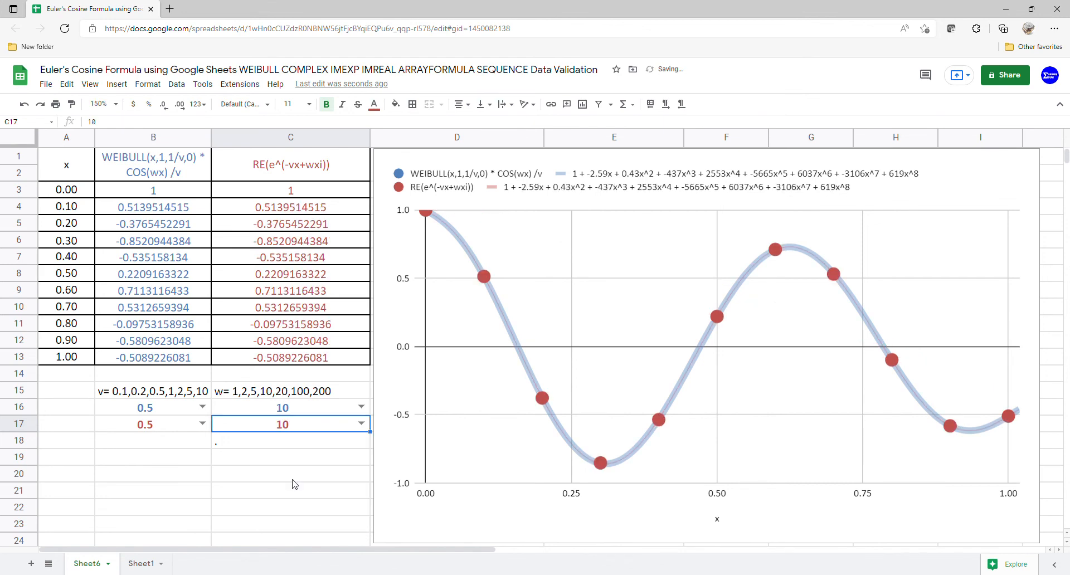
Set v to 2 in both dropdown cells, B16 and B17.
left_click(203, 407)
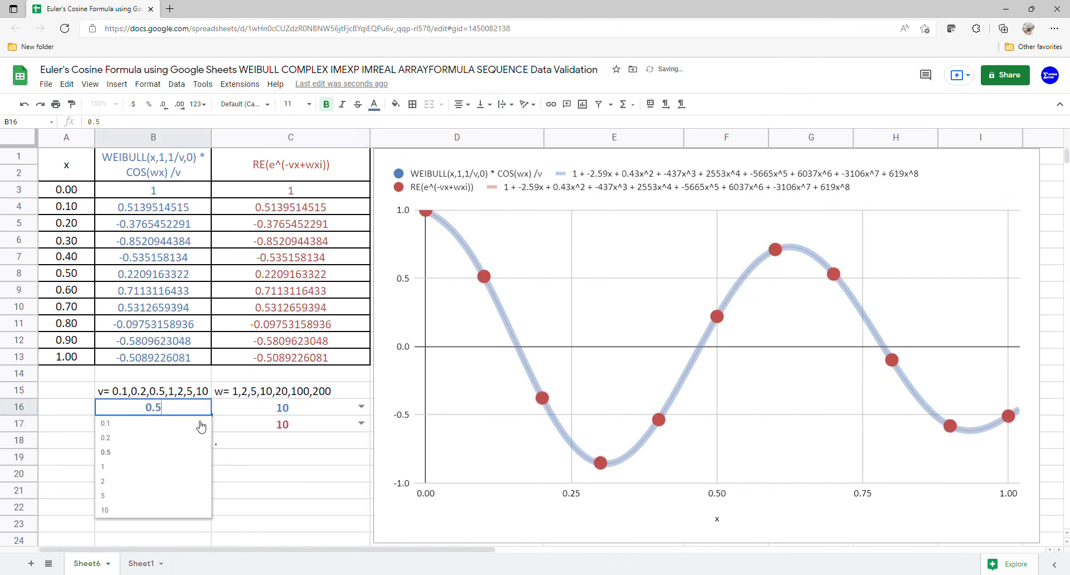
left_click(173, 480)
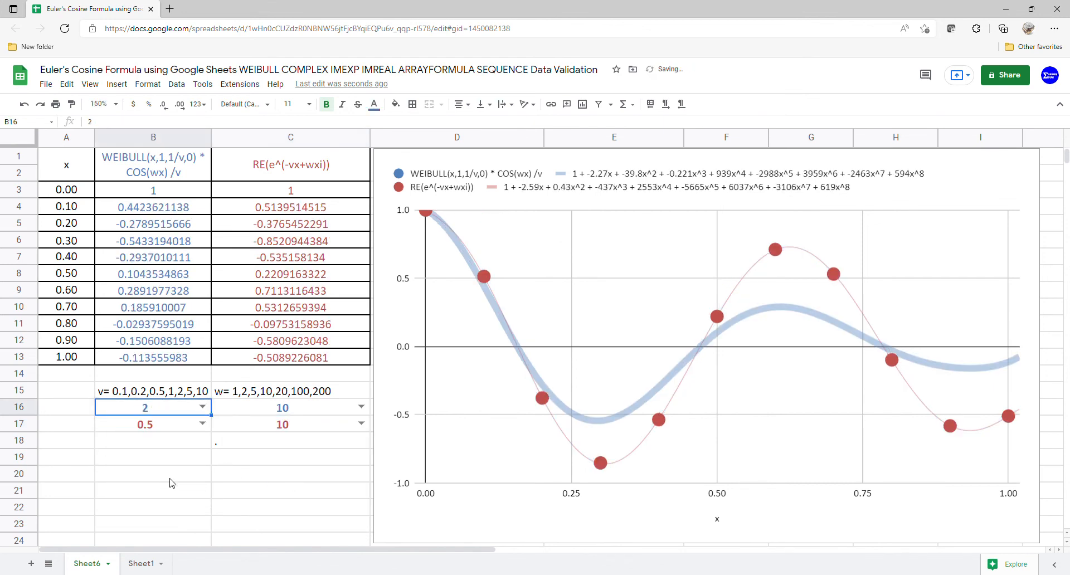
left_click(207, 425)
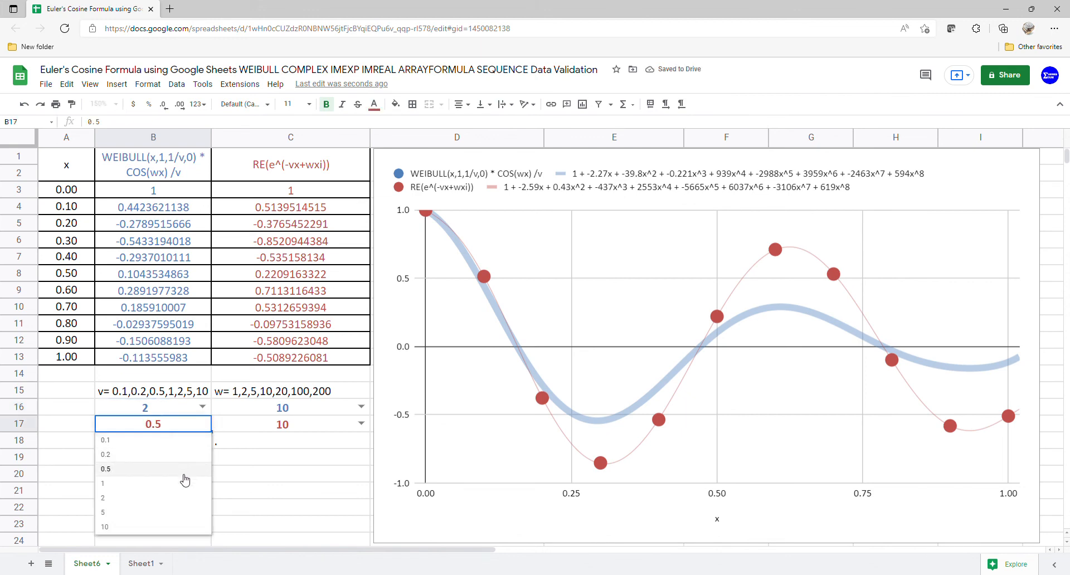
left_click(176, 498)
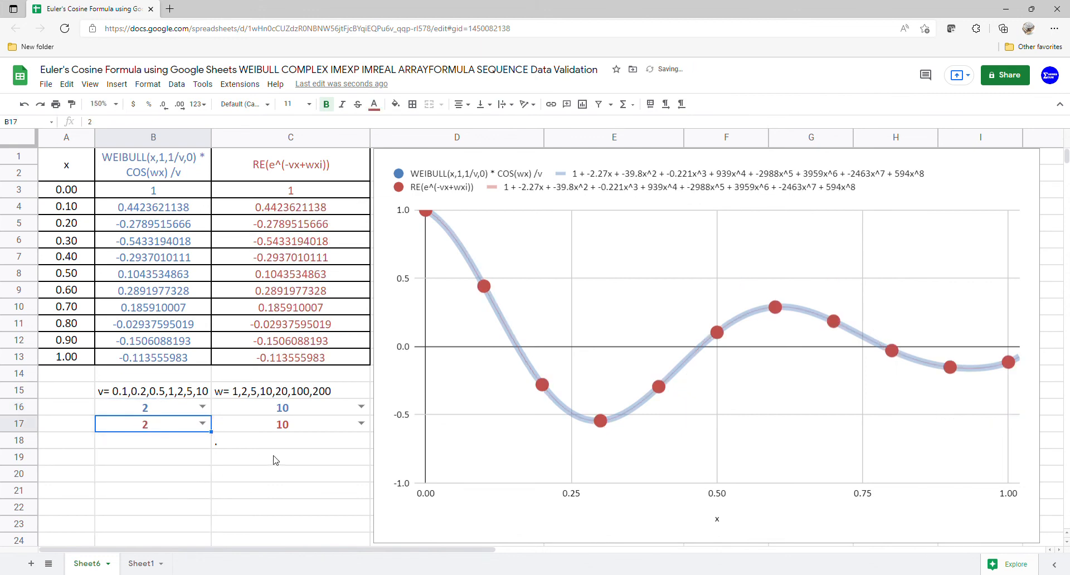
Set w to 100 in both dropdown cells, C16 and C17.
left_click(361, 406)
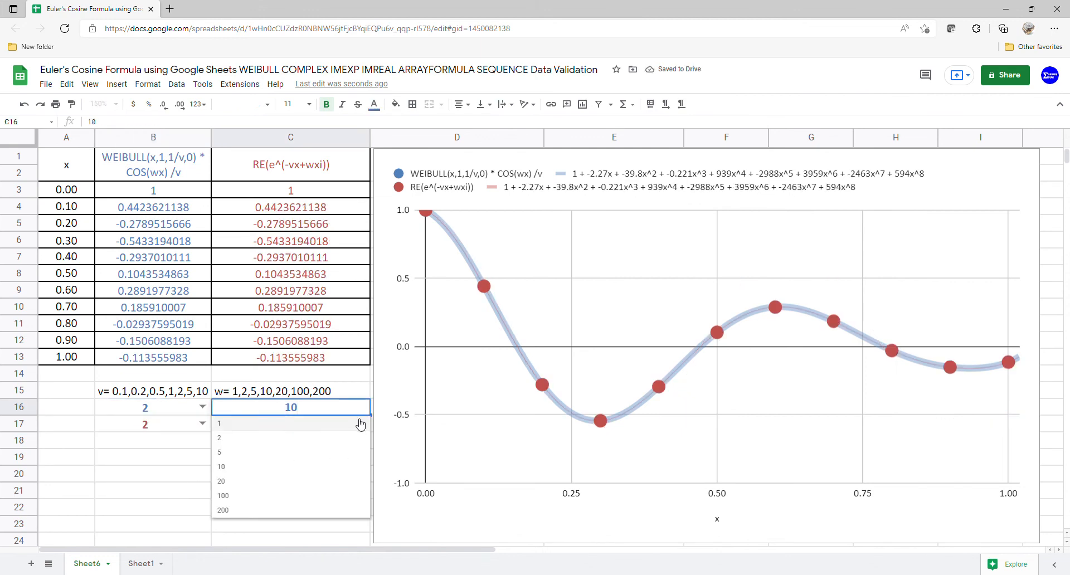
left_click(319, 495)
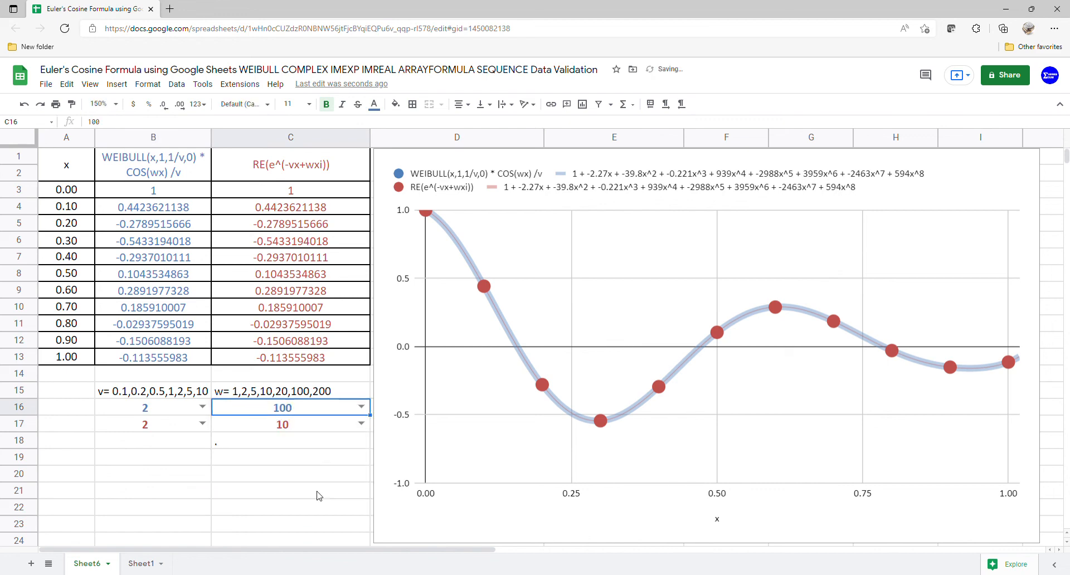
left_click(361, 424)
left_click(293, 512)
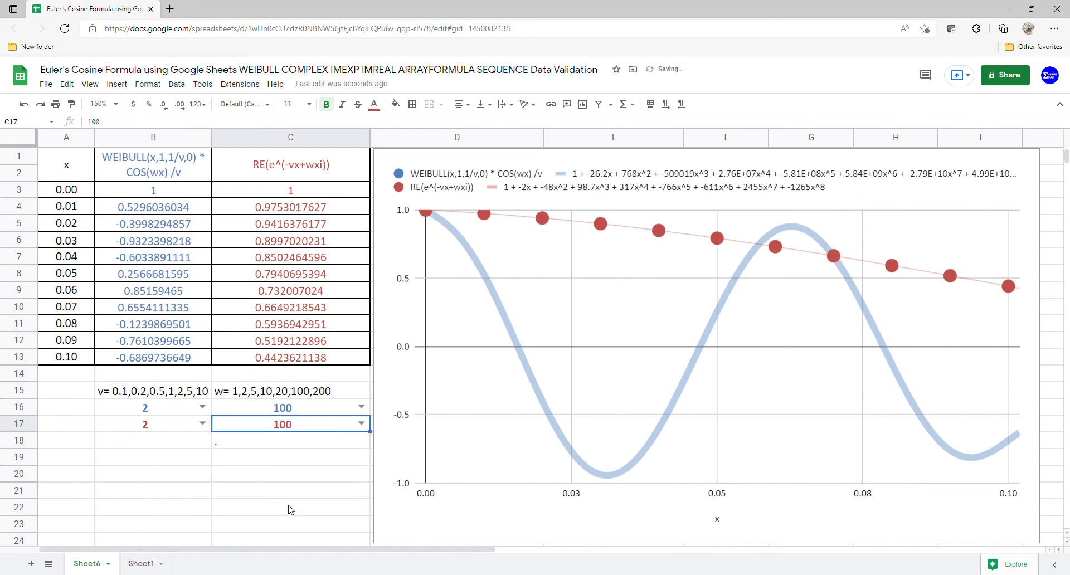
Set v to 10 in both dropdown cells, B16 and B17.
left_click(202, 407)
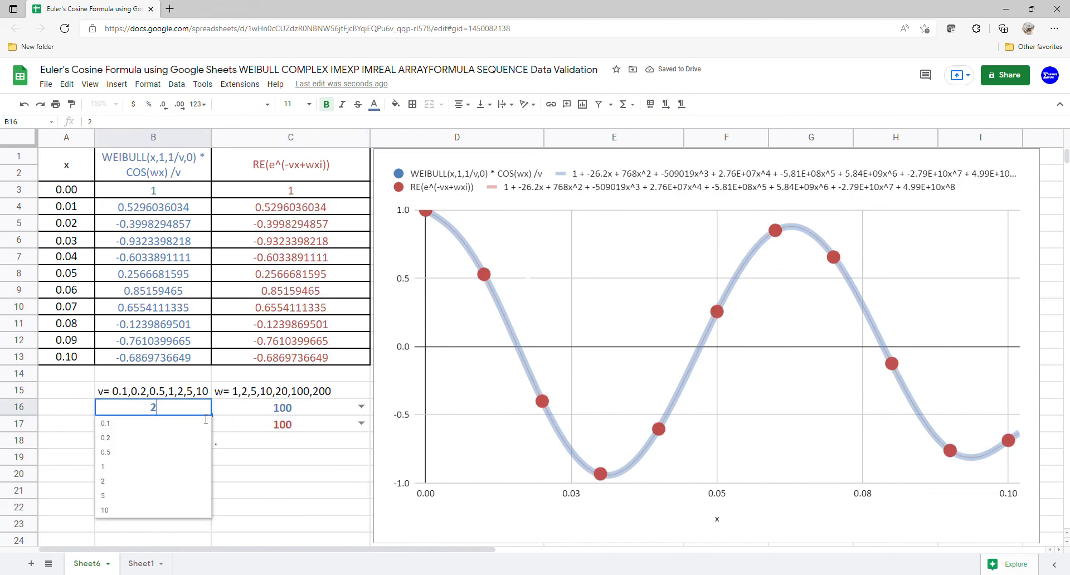
left_click(163, 511)
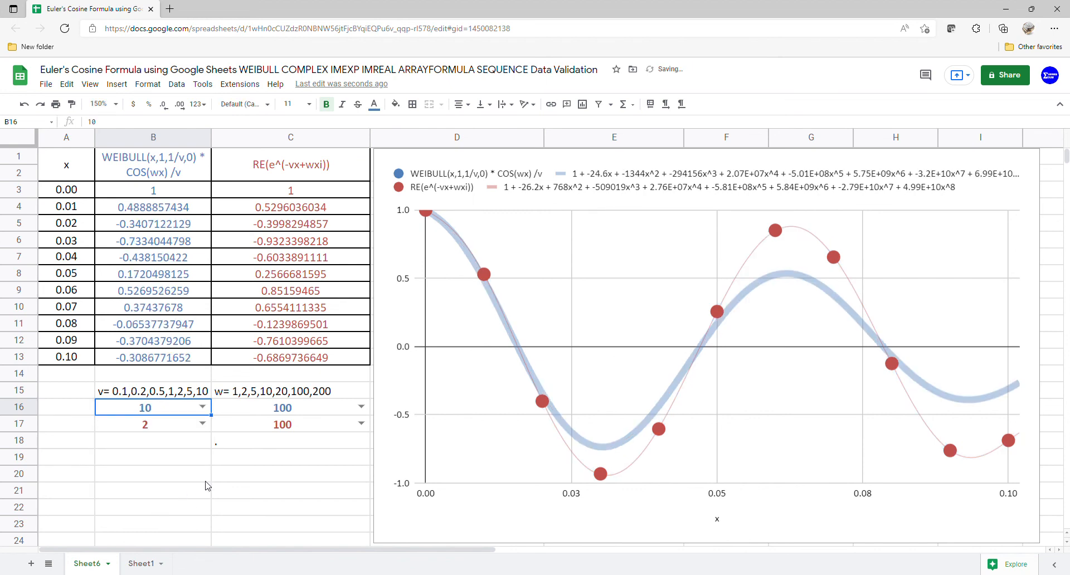
left_click(203, 424)
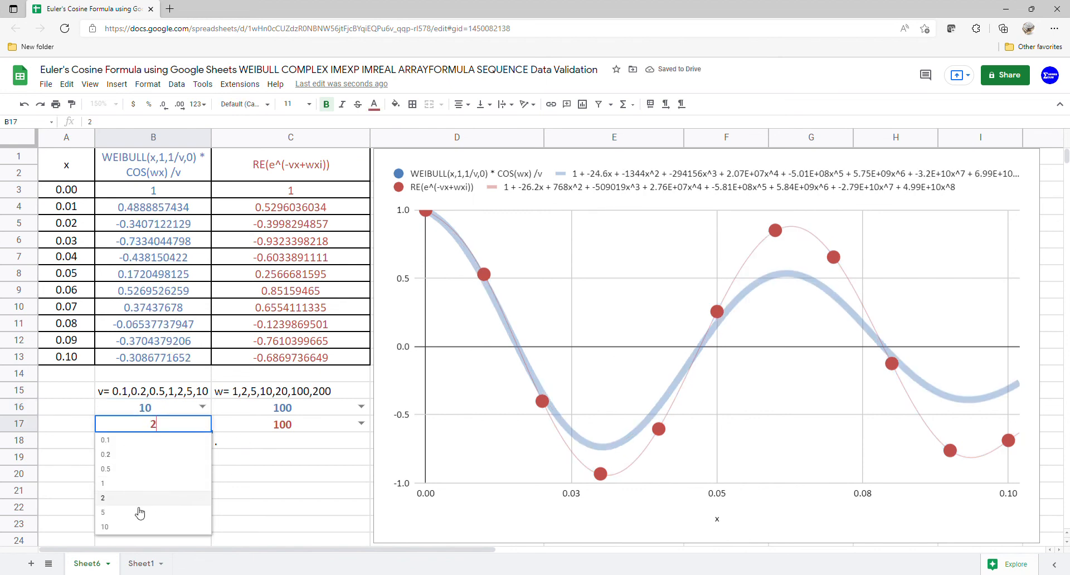
left_click(137, 531)
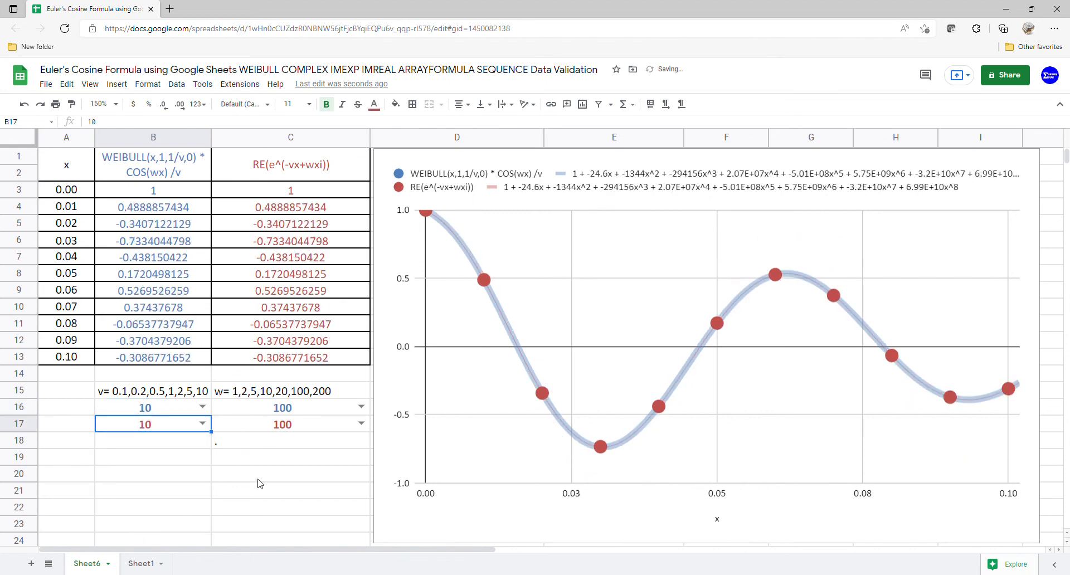
Set w to 200 in both dropdown cells, C16 and C17.
left_click(361, 407)
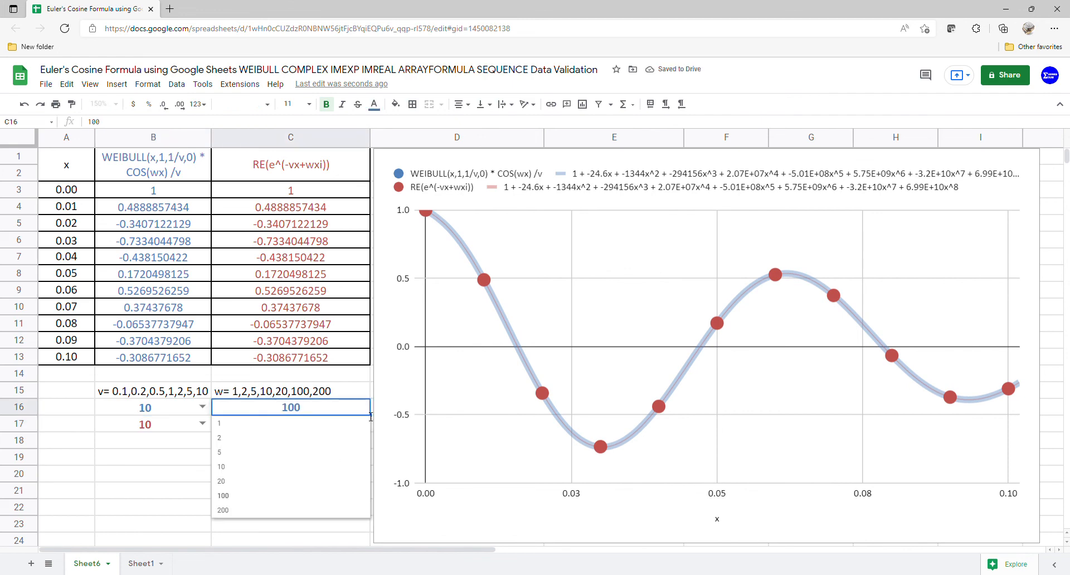
left_click(313, 510)
left_click(361, 424)
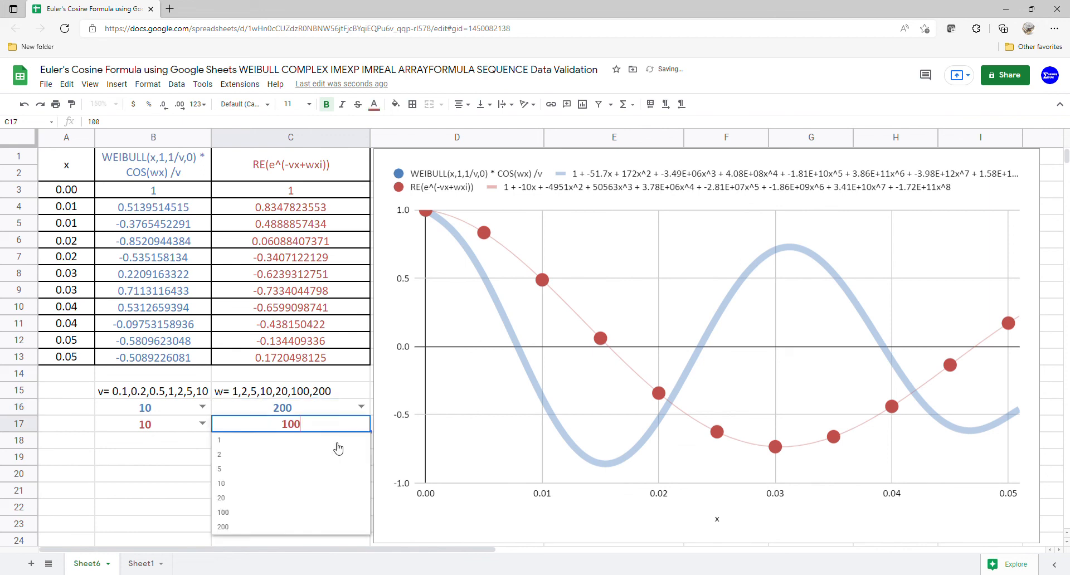
left_click(282, 527)
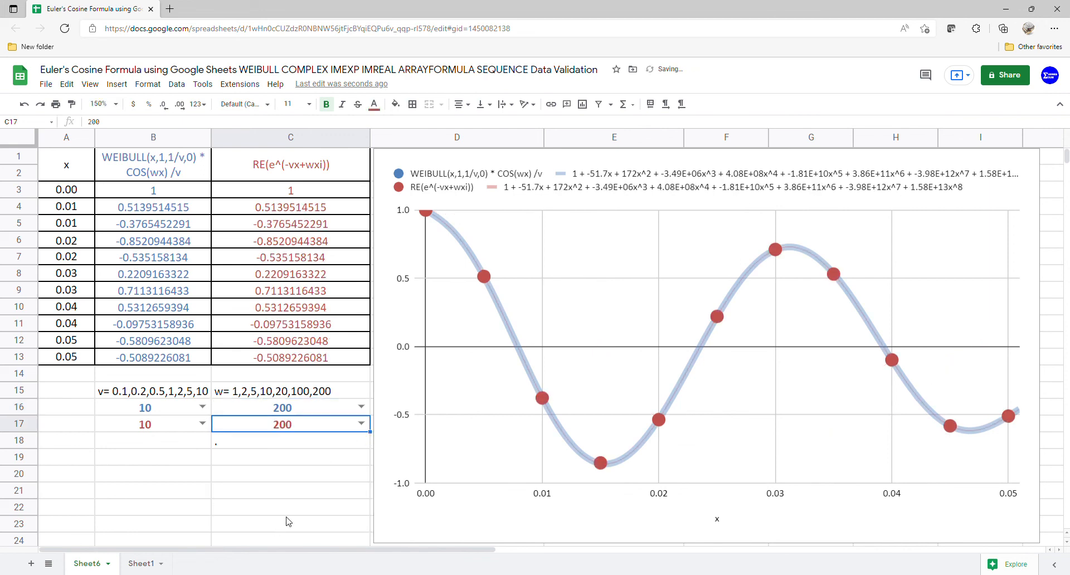
Try a w value of 5 in cell C16 only and set it back to 200.
left_click(361, 407)
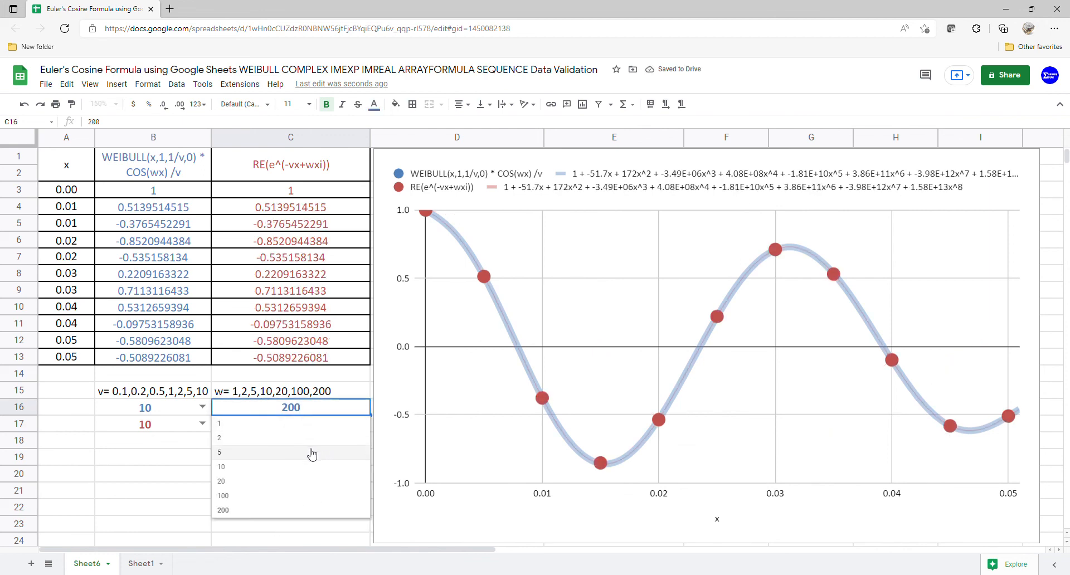
left_click(311, 453)
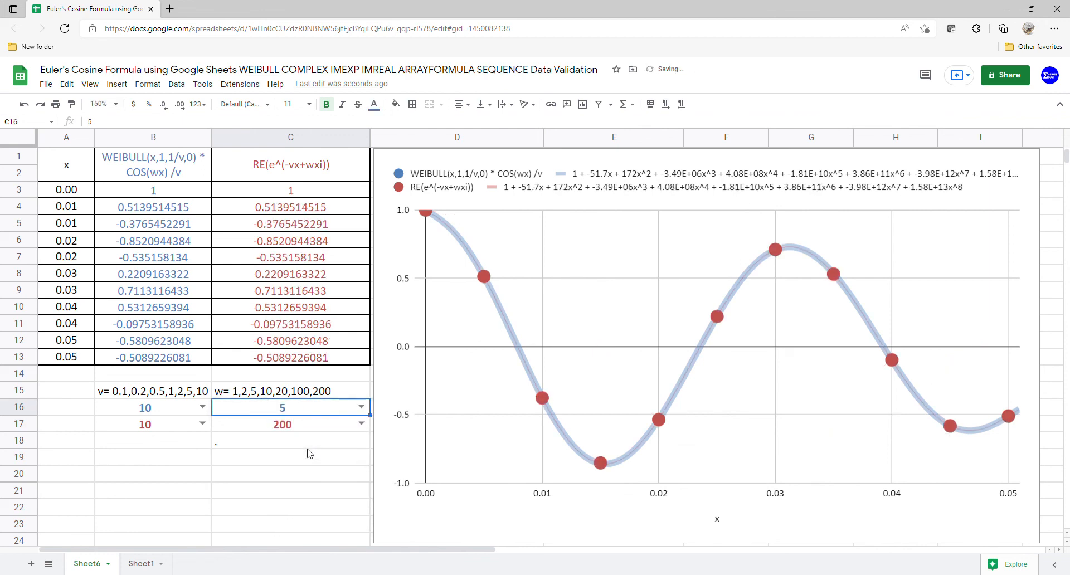
left_click(361, 407)
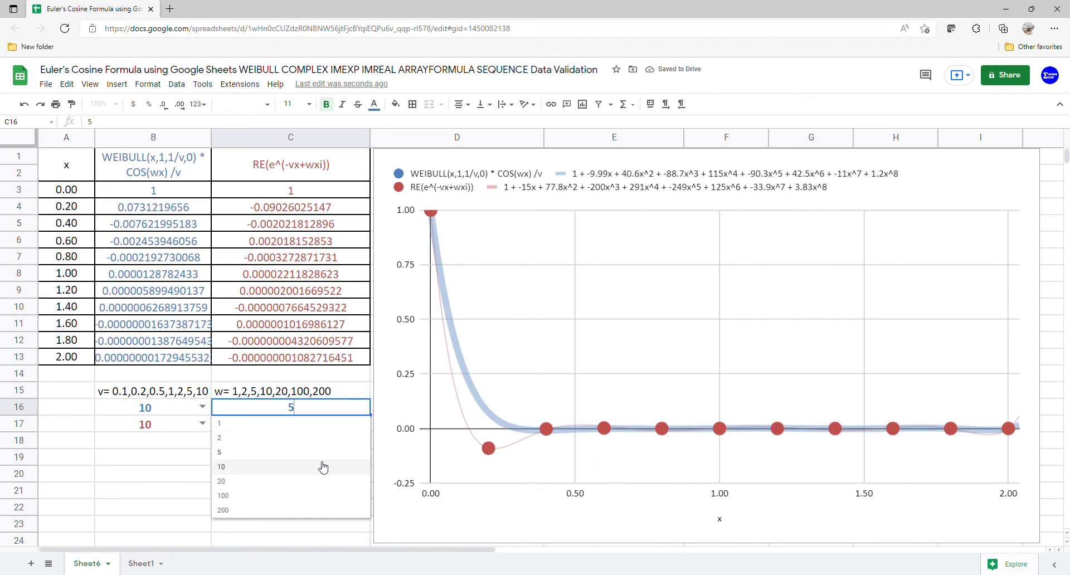
left_click(295, 510)
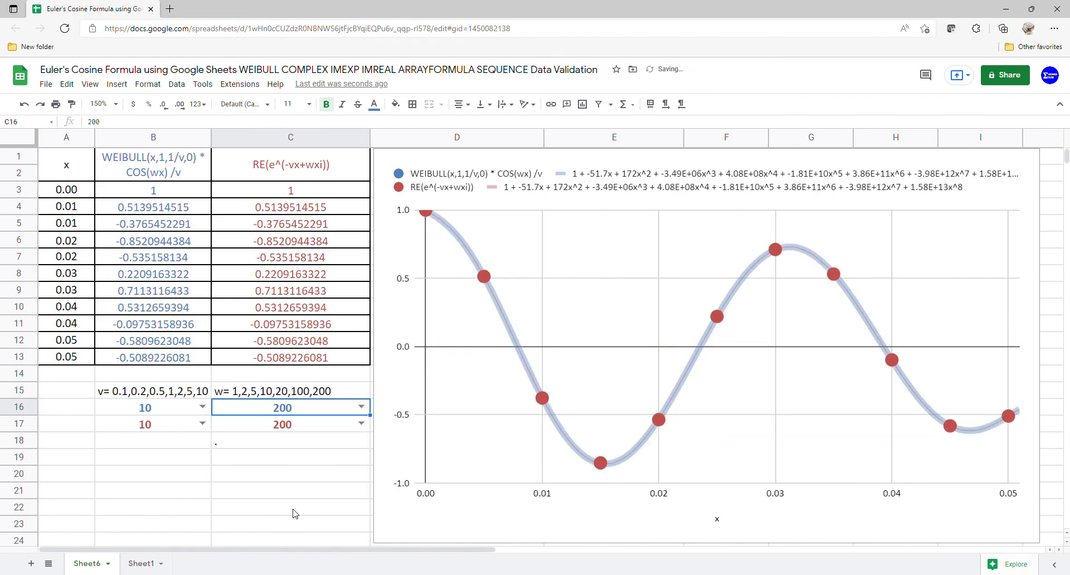